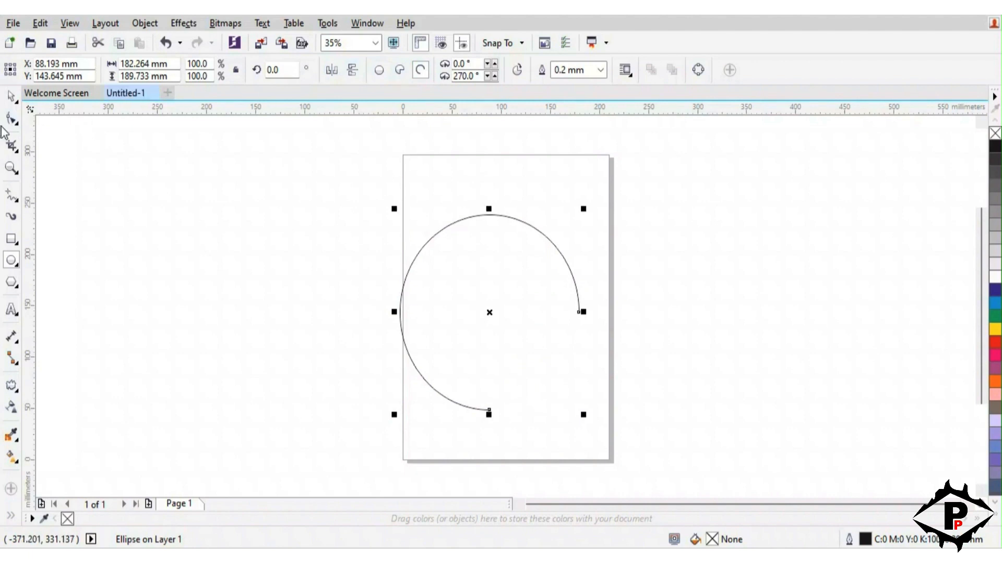
Reshape the open arc on the page so it runs from about 73° to about 311°, forming a C shape
{"action": "left_click", "coordinate": [12, 121]}
{"action": "left_click_drag", "start_coordinate": [577, 312], "coordinate": [516, 220]}
{"action": "left_click_drag", "start_coordinate": [489, 412], "coordinate": [555, 396]}
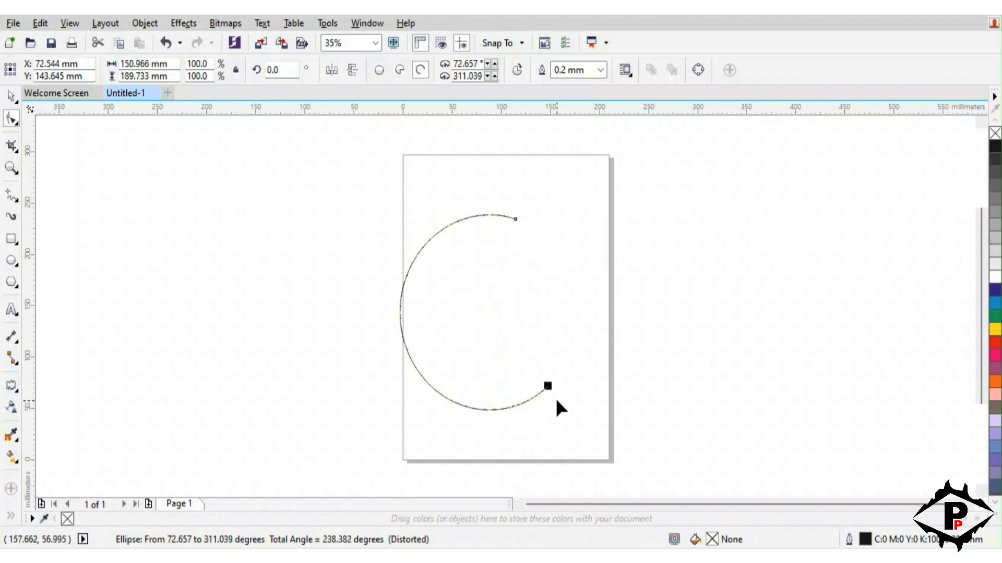
{"action": "left_click", "coordinate": [12, 97]}
{"action": "left_click", "coordinate": [96, 205]}
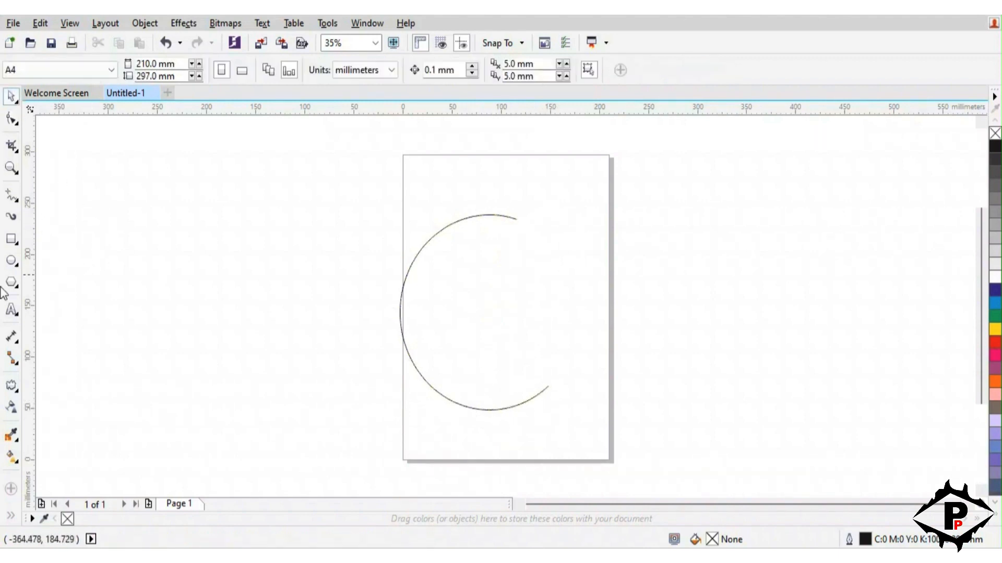
Draw a circle about 64 × 66 mm over the page's upper-right edge and fill it with blue C100 M100 Y0 K0
{"action": "left_click", "coordinate": [18, 265]}
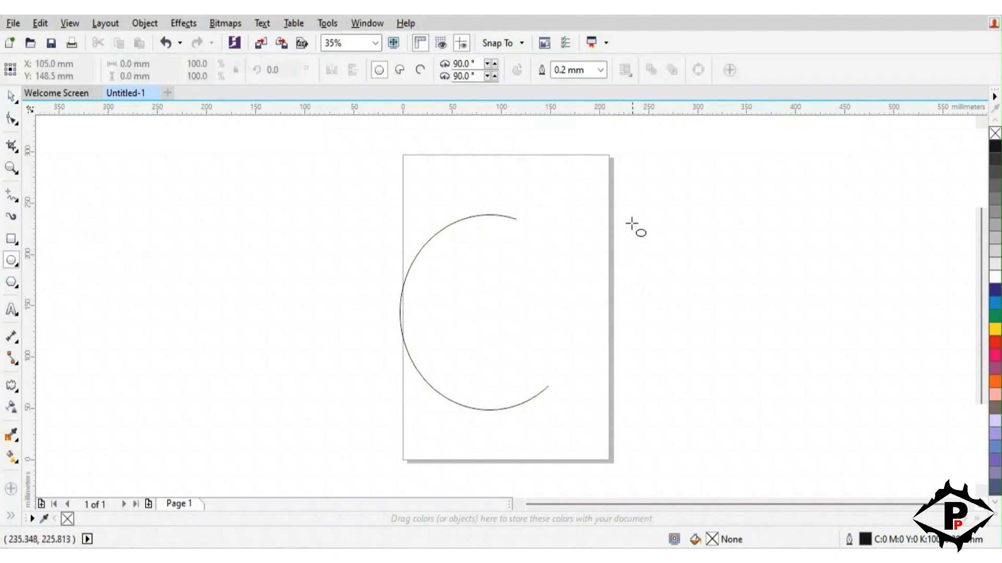
{"action": "left_click_drag", "start_coordinate": [632, 219], "coordinate": [663, 254]}
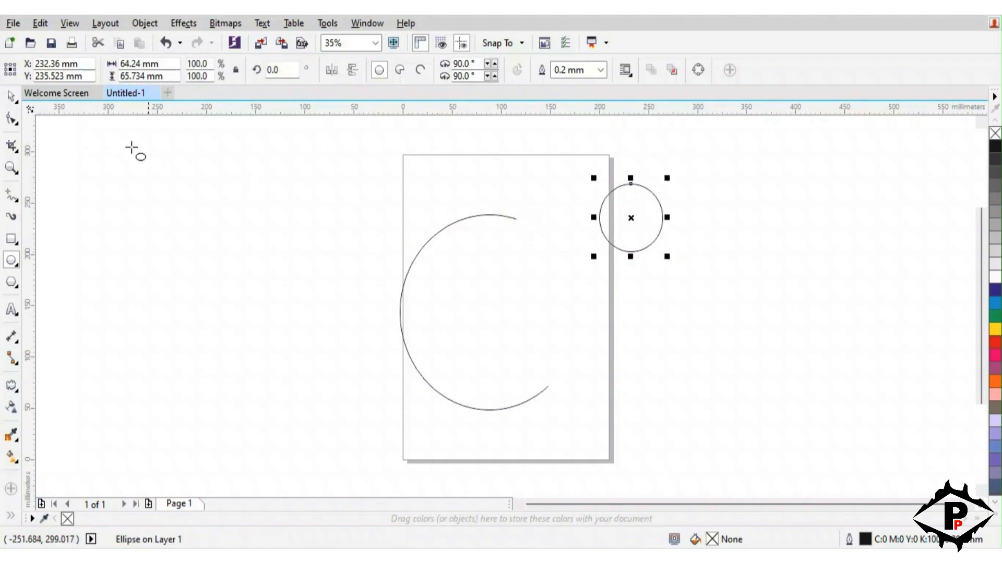
{"action": "left_click", "coordinate": [11, 97]}
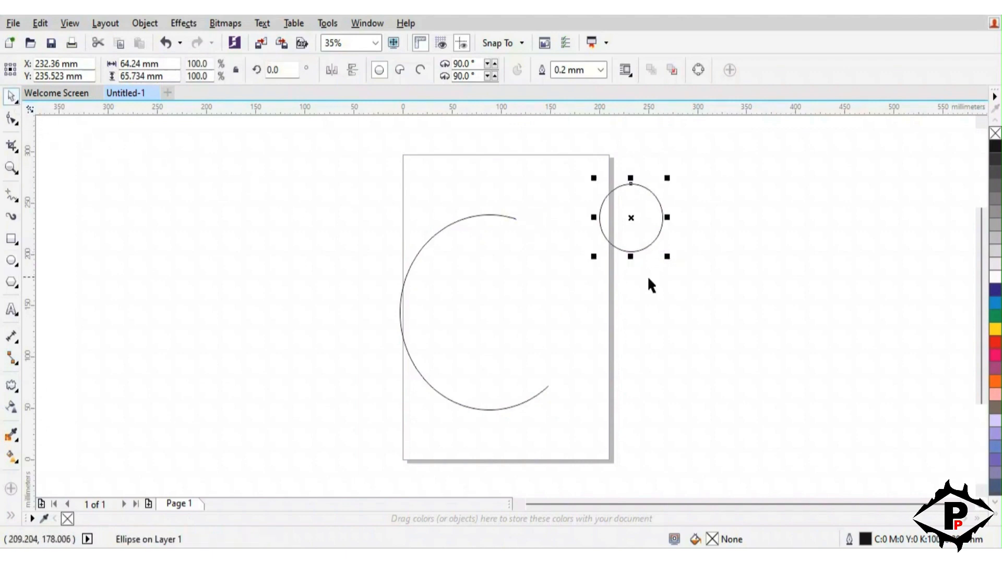
{"action": "left_click", "coordinate": [994, 291]}
Relocate the blue circle to the empty area left of the page and scale it down to about 50 × 51 mm
{"action": "left_click_drag", "start_coordinate": [631, 219], "coordinate": [149, 215]}
{"action": "left_click_drag", "start_coordinate": [187, 256], "coordinate": [179, 246]}
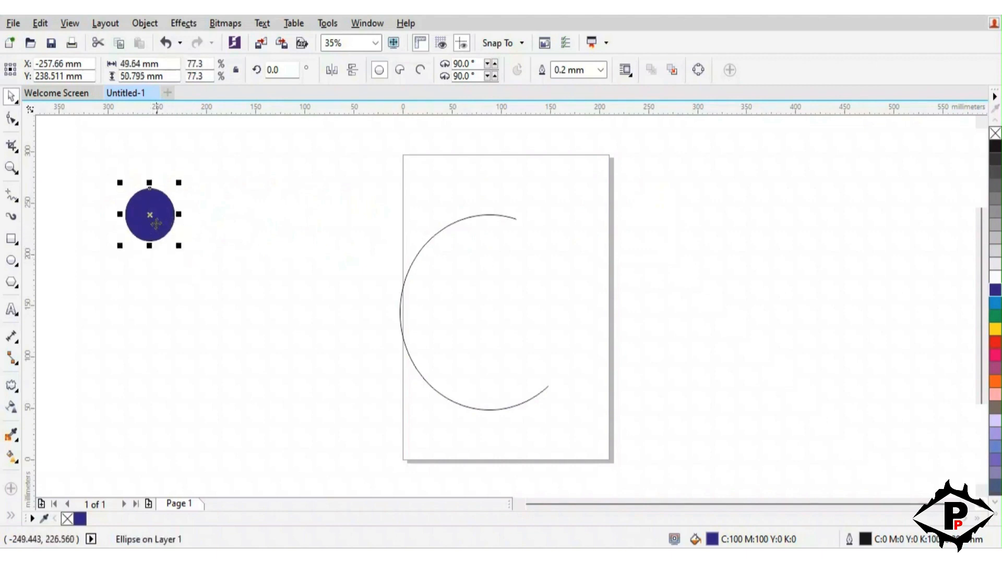
{"action": "mouse_move", "coordinate": [146, 217]}
{"action": "left_mouse_down"}
{"action": "mouse_move", "coordinate": [131, 217]}
{"action": "mouse_move", "coordinate": [159, 214]}
{"action": "left_mouse_up"}
Apply a horizontal linear fountain fill to the circle with the end colour C100 M100 Y4 K17
{"action": "left_click", "coordinate": [11, 457]}
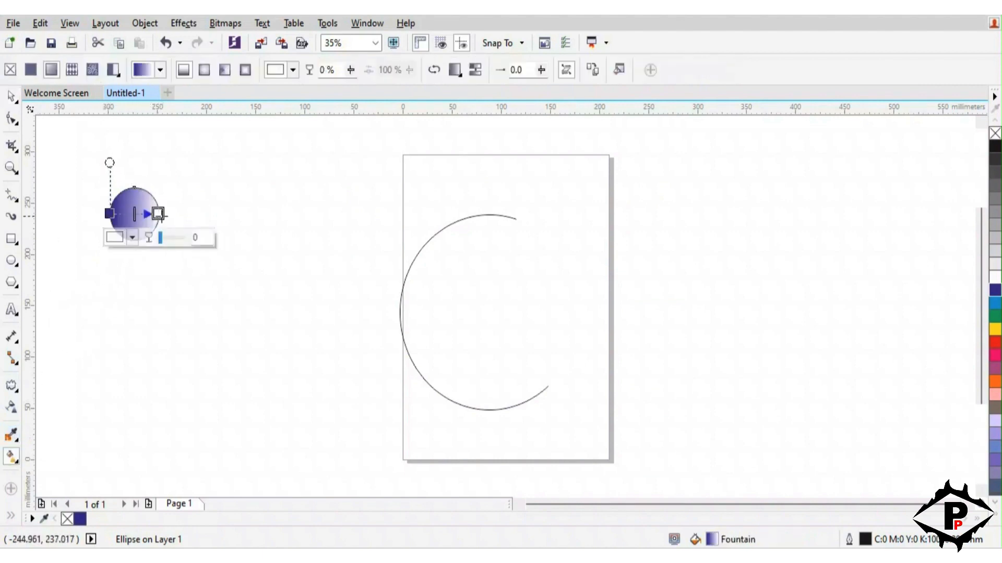
{"action": "left_click", "coordinate": [129, 240]}
{"action": "mouse_move", "coordinate": [209, 356]}
{"action": "left_mouse_down"}
{"action": "mouse_move", "coordinate": [208, 340]}
{"action": "mouse_move", "coordinate": [196, 339]}
{"action": "mouse_move", "coordinate": [196, 363]}
{"action": "left_mouse_up"}
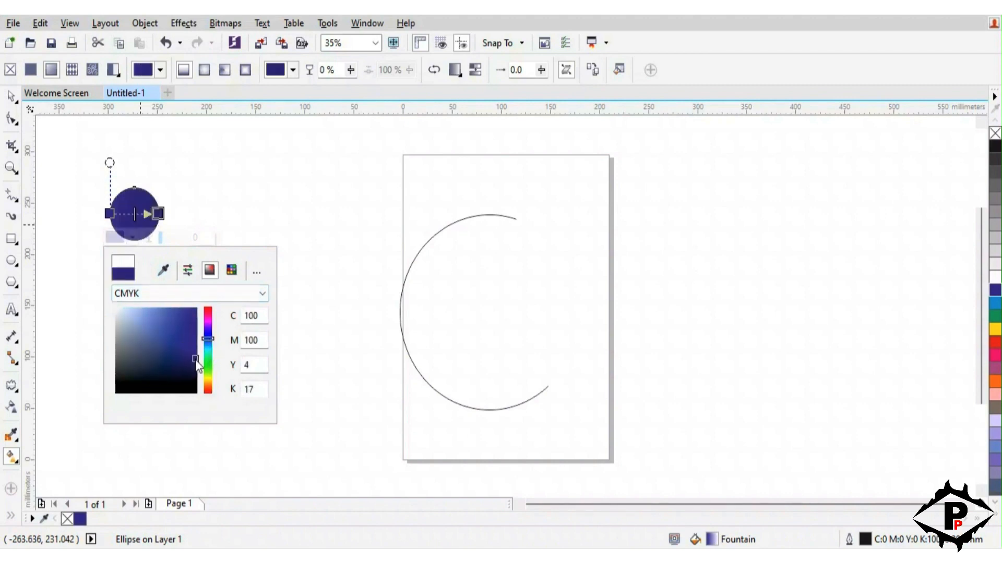
Set the start colour of the circle's fountain fill to mid blue C72 M31 Y0 K0
{"action": "left_click", "coordinate": [110, 214]}
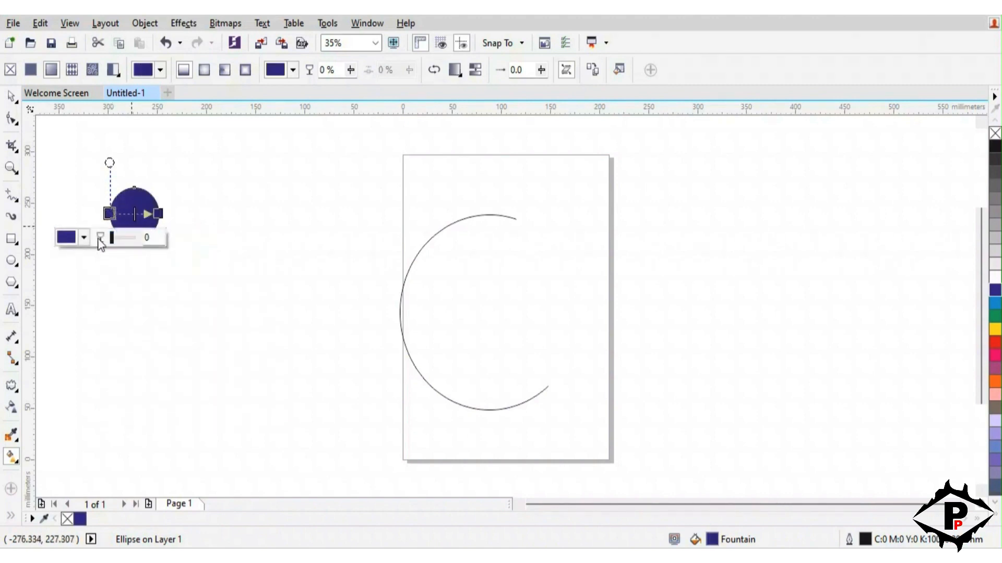
{"action": "left_click", "coordinate": [87, 238]}
{"action": "left_click_drag", "start_coordinate": [159, 335], "coordinate": [160, 346]}
{"action": "left_click", "coordinate": [148, 308]}
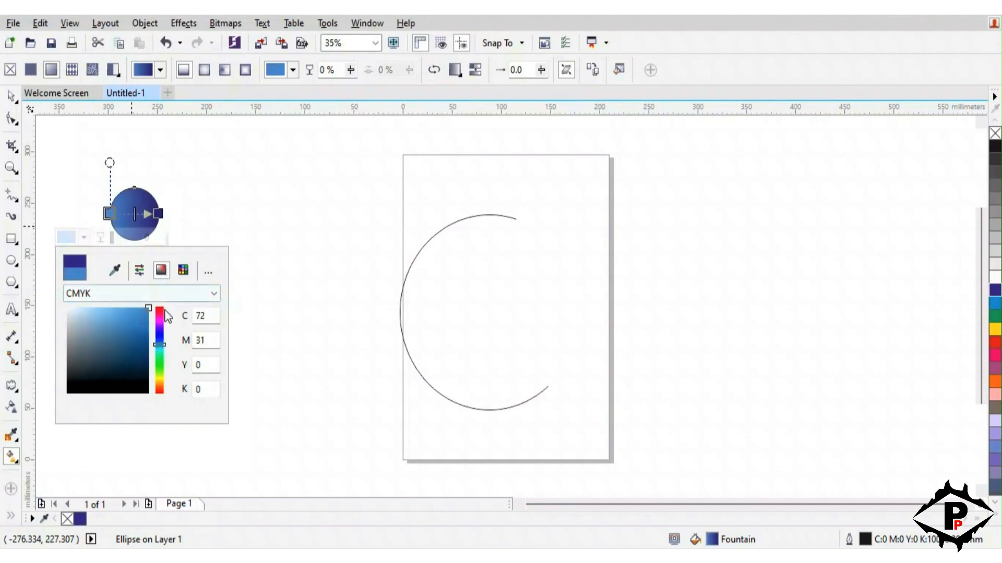
Adjust the end colour of the circle's fountain fill to C99 M100 Y0 K0
{"action": "left_click", "coordinate": [157, 213]}
{"action": "left_click", "coordinate": [158, 214]}
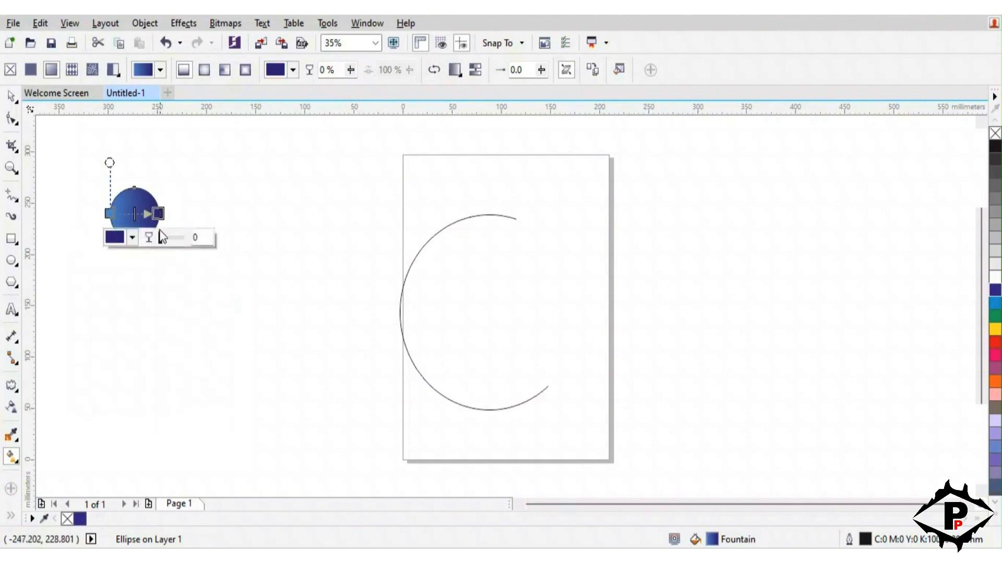
{"action": "left_click", "coordinate": [132, 238]}
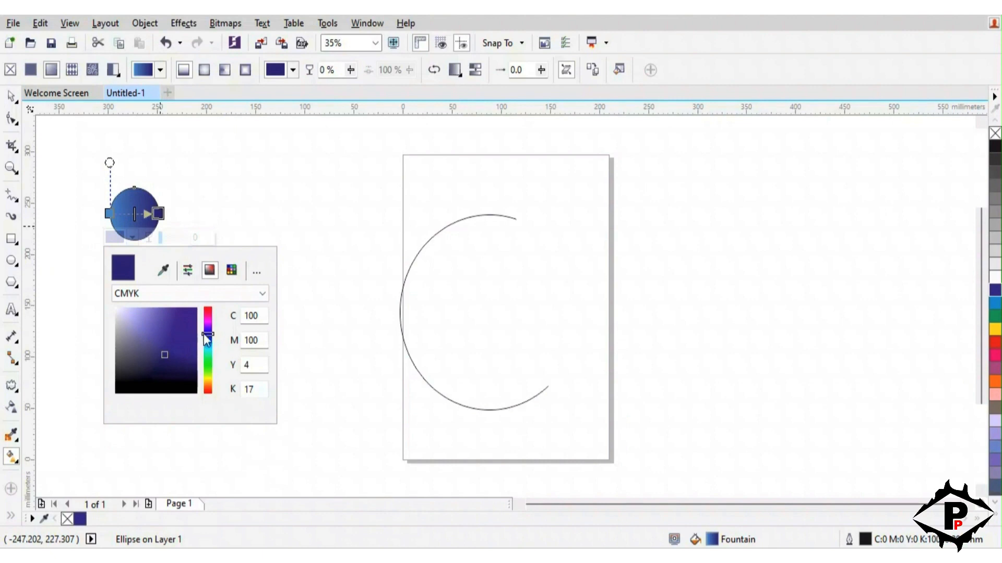
{"action": "left_click_drag", "start_coordinate": [203, 334], "coordinate": [197, 316]}
{"action": "left_click", "coordinate": [206, 340]}
{"action": "left_click", "coordinate": [196, 332]}
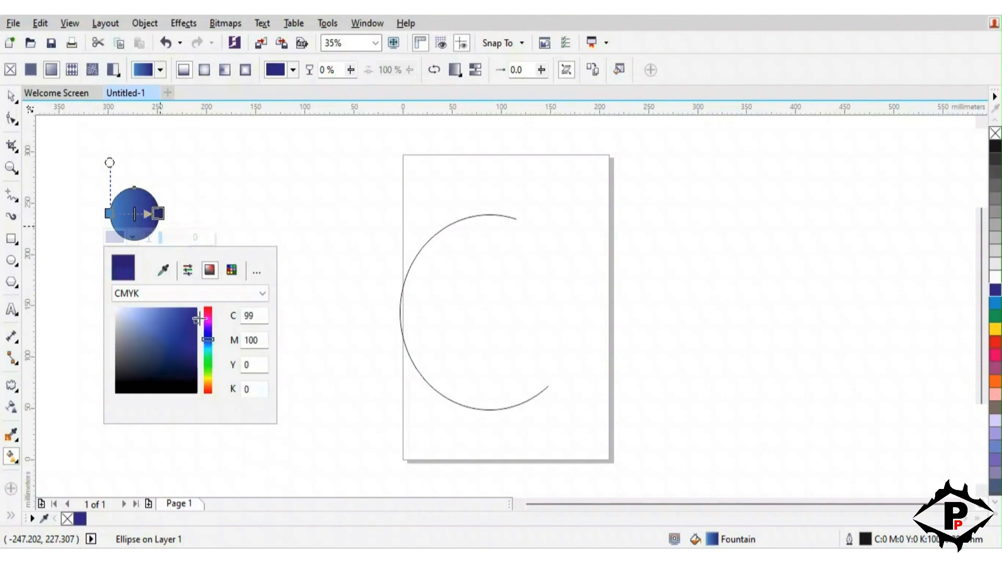
{"action": "left_click", "coordinate": [13, 92]}
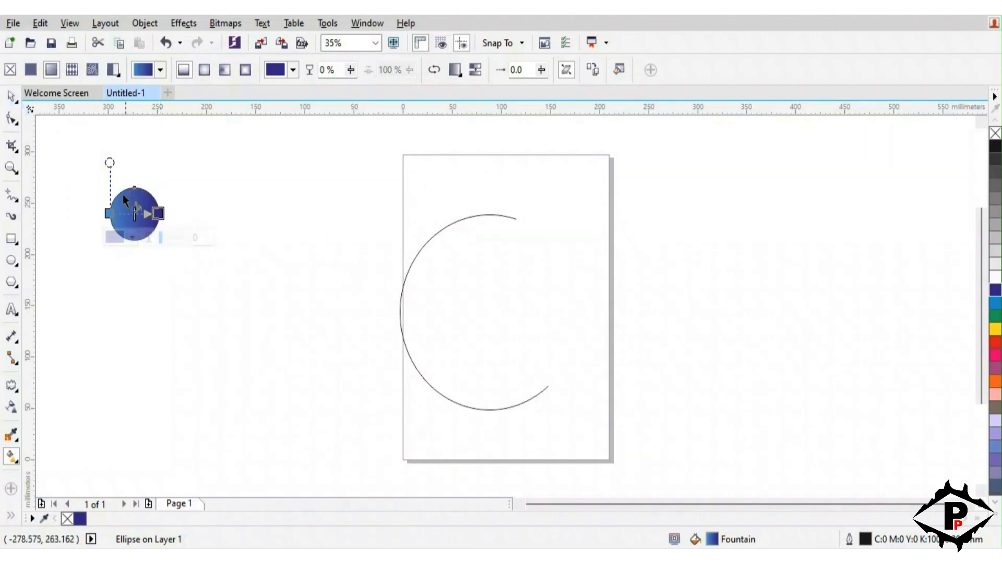
Change the start colour of the circle's fountain fill to a light turquoise
{"action": "left_click", "coordinate": [108, 212]}
{"action": "left_click", "coordinate": [84, 238]}
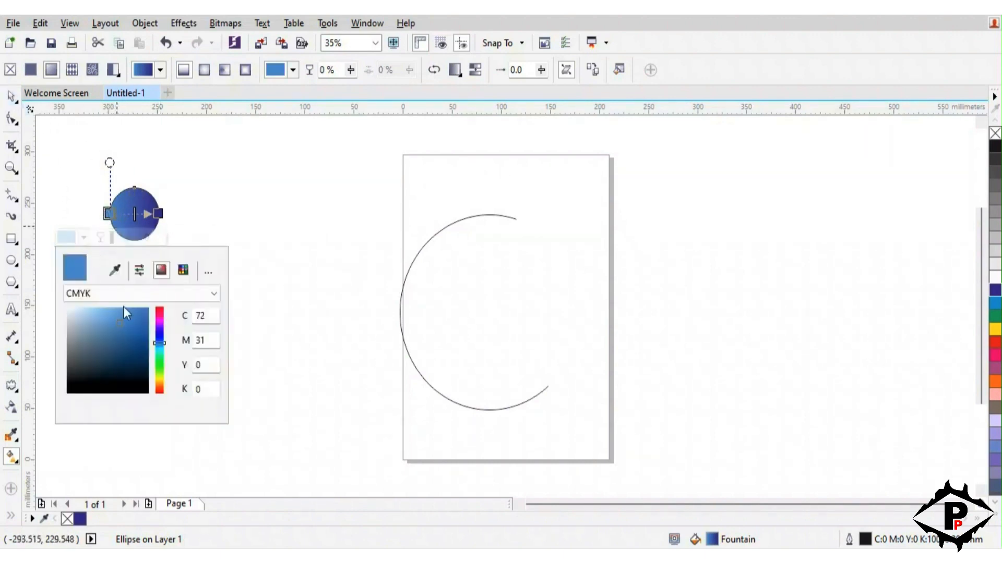
{"action": "left_click_drag", "start_coordinate": [142, 332], "coordinate": [158, 294]}
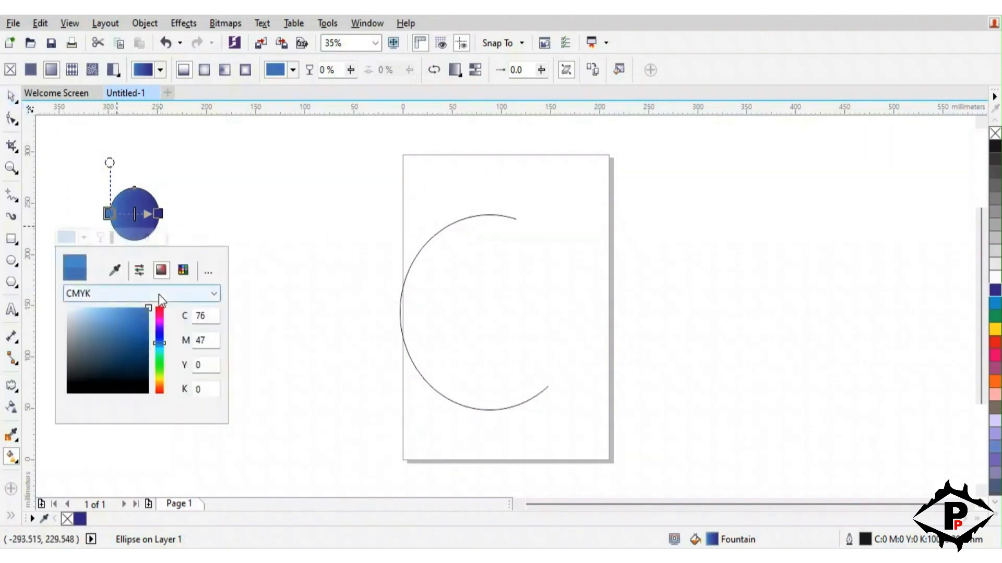
{"action": "left_click", "coordinate": [159, 345]}
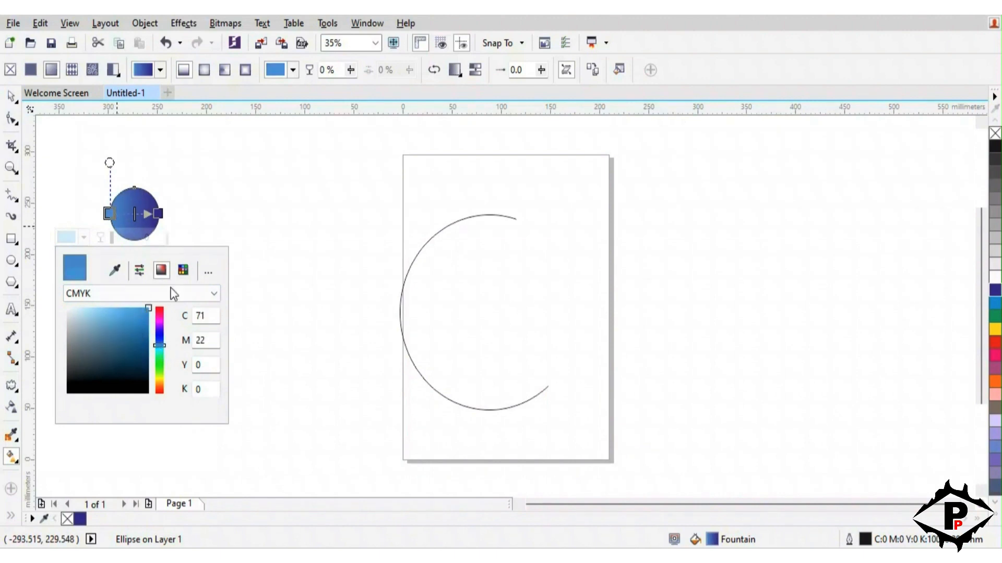
{"action": "left_click", "coordinate": [160, 349]}
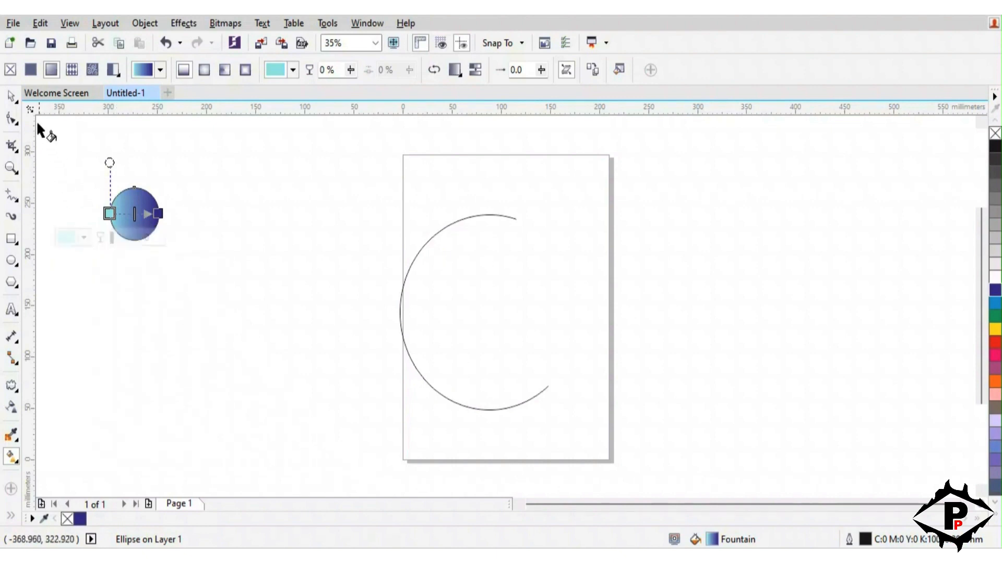
Remove the gradient circle's outline and place a copy of the circle about 193 mm to its right at the same height
{"action": "left_click", "coordinate": [11, 98]}
{"action": "left_click", "coordinate": [203, 243]}
{"action": "left_click", "coordinate": [138, 223]}
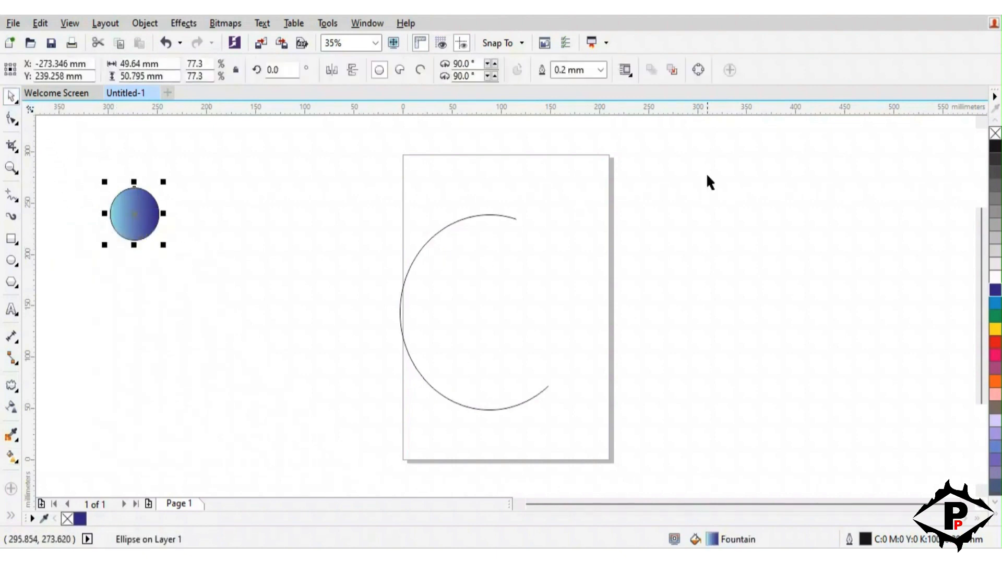
{"action": "right_click", "coordinate": [995, 134]}
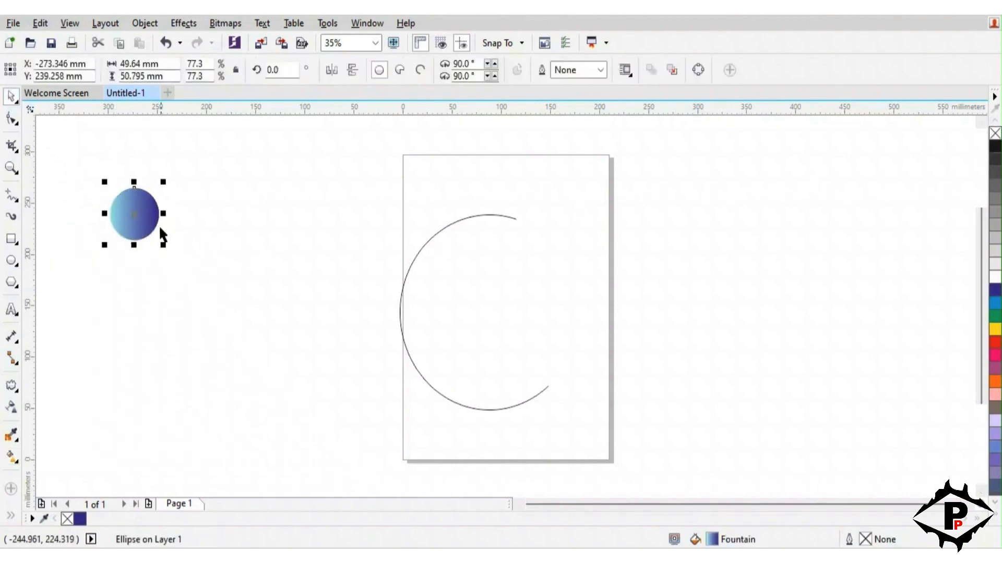
{"action": "left_click_drag", "start_coordinate": [129, 214], "coordinate": [323, 216]}
{"action": "left_click", "coordinate": [218, 275]}
Blend the original gradient circle into its copy and set the blend to 250 steps
{"action": "left_click", "coordinate": [119, 236]}
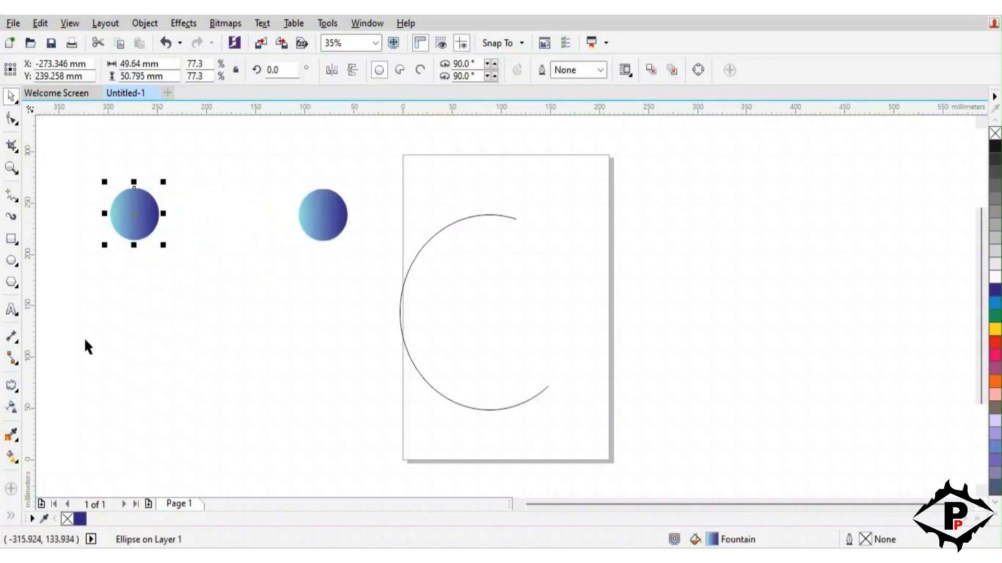
{"action": "left_click", "coordinate": [13, 386]}
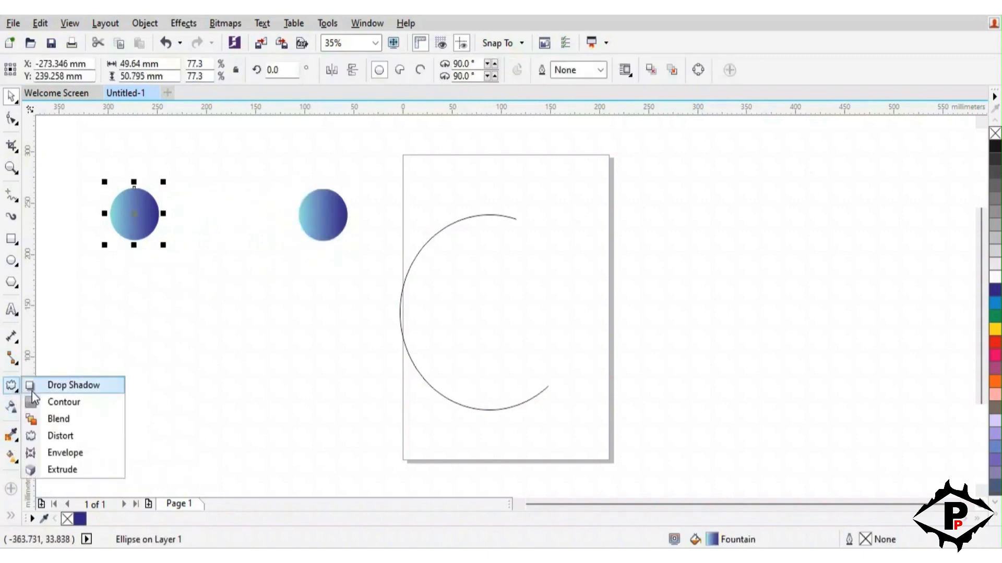
{"action": "left_click", "coordinate": [58, 419]}
{"action": "left_click_drag", "start_coordinate": [132, 222], "coordinate": [323, 214]}
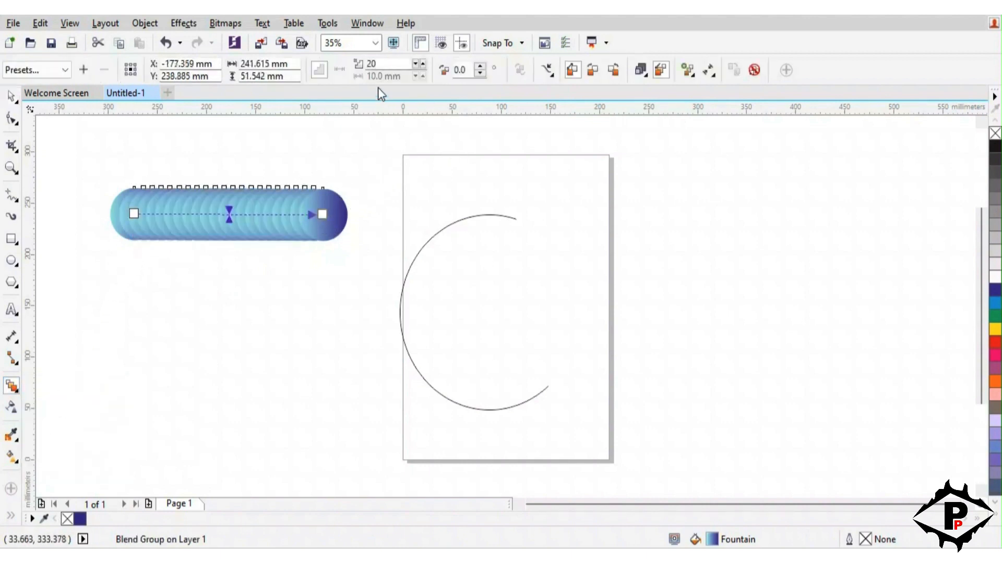
{"action": "type", "text": "252"}
{"action": "key", "text": "Return"}
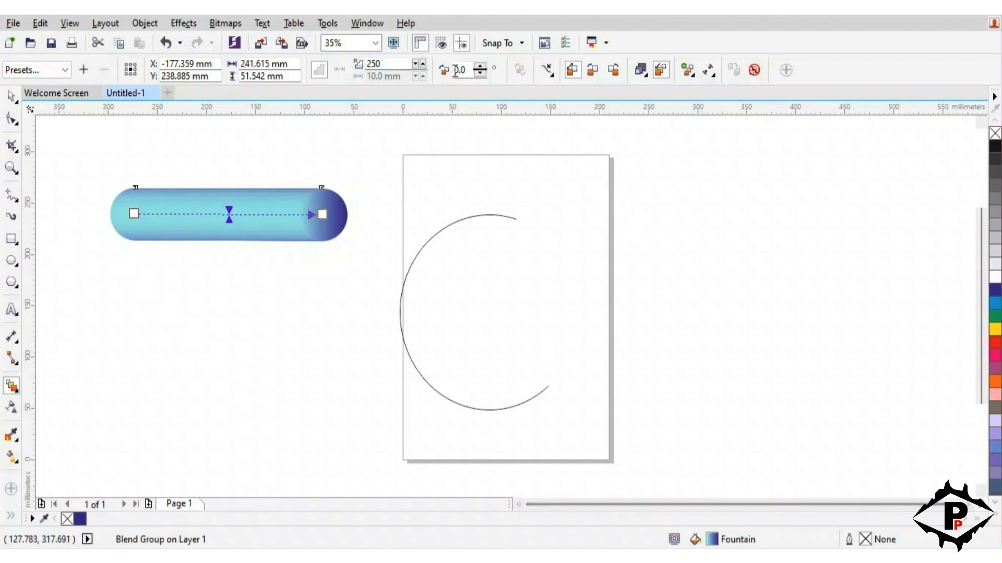
Try to attach the blend to the C-shaped arc as a new path, and undo it
{"action": "left_click", "coordinate": [547, 70]}
{"action": "left_click", "coordinate": [577, 88]}
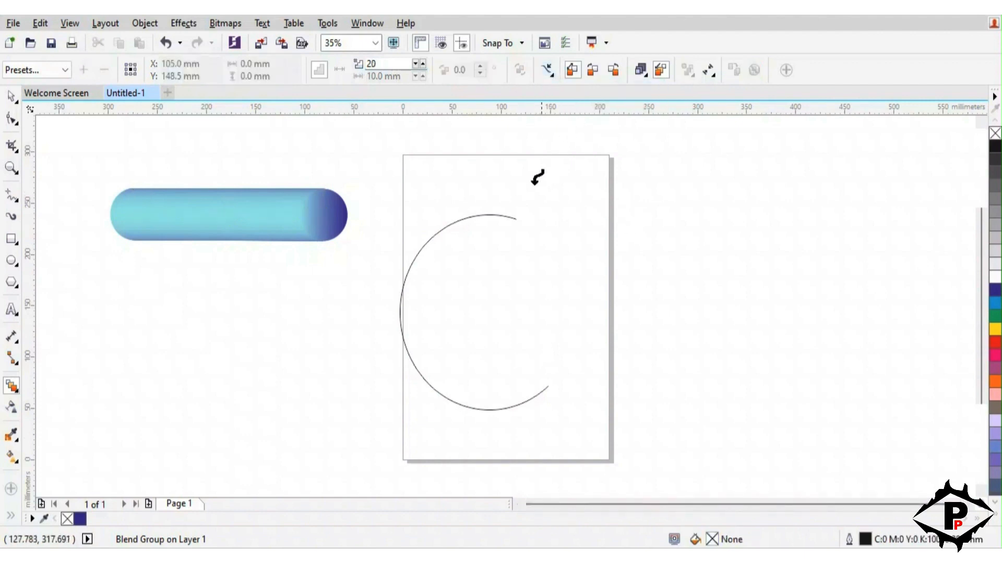
{"action": "left_click", "coordinate": [496, 213]}
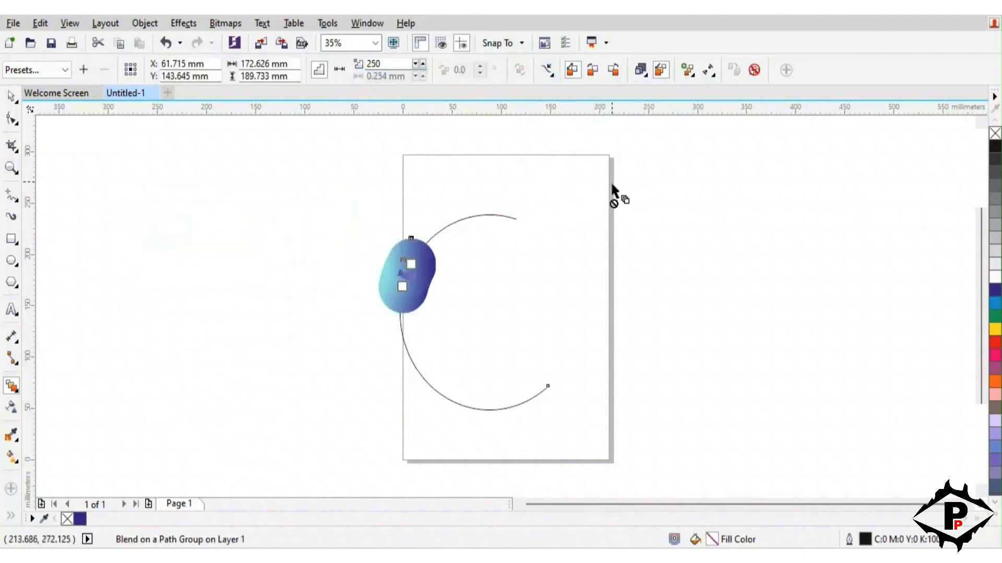
{"action": "key", "text": "ctrl+z"}
{"action": "left_click", "coordinate": [12, 97]}
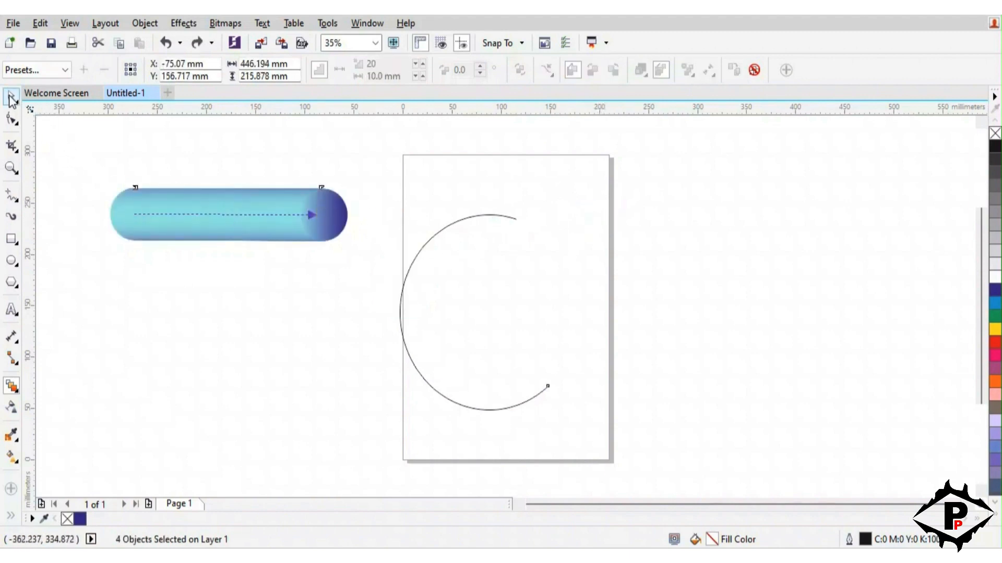
Reselect the blend and try fitting it to the arc again from the arc's upper end, and undo it
{"action": "left_click", "coordinate": [232, 325]}
{"action": "left_click", "coordinate": [225, 237]}
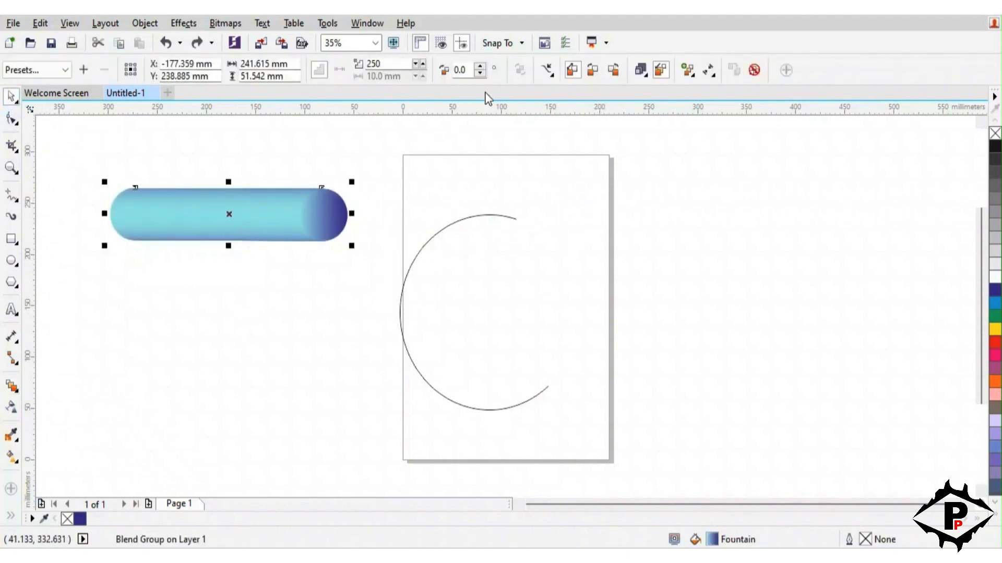
{"action": "left_click", "coordinate": [546, 70]}
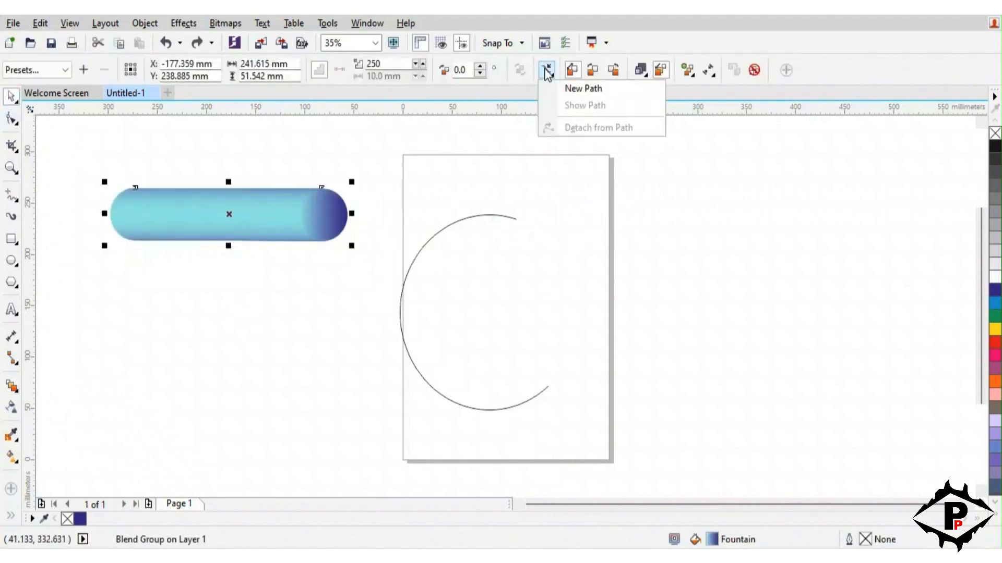
{"action": "left_click", "coordinate": [571, 90]}
{"action": "left_click", "coordinate": [516, 218]}
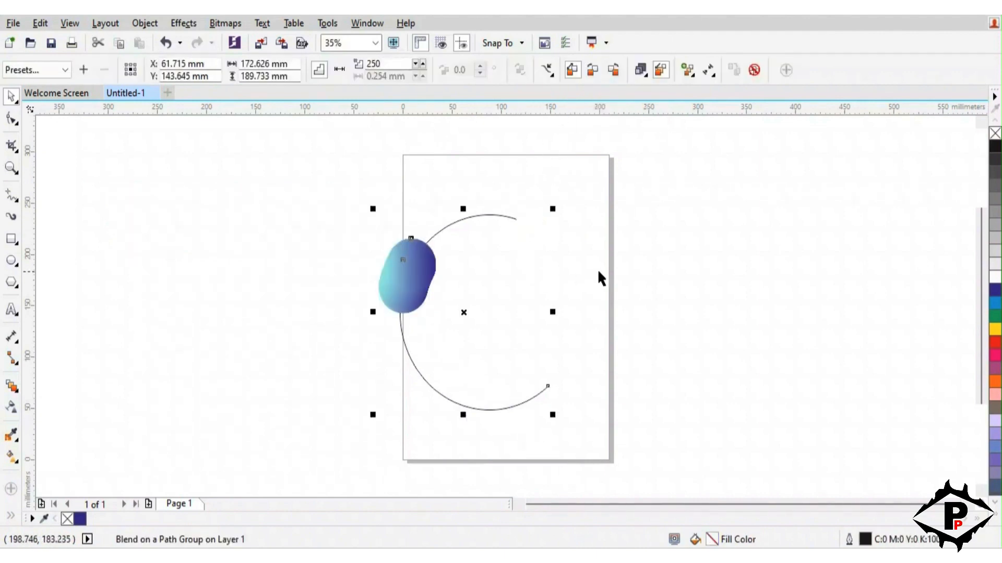
{"action": "key", "text": "ctrl+z"}
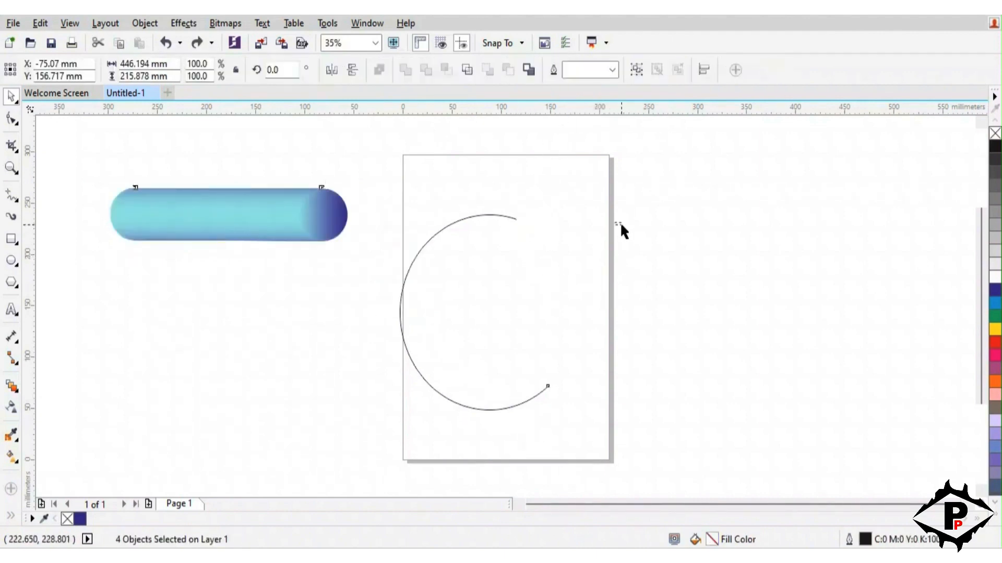
Relocate the whole blend to the empty area right of the page, level with the page's upper part
{"action": "left_click", "coordinate": [621, 224]}
{"action": "left_click_drag", "start_coordinate": [259, 213], "coordinate": [806, 191]}
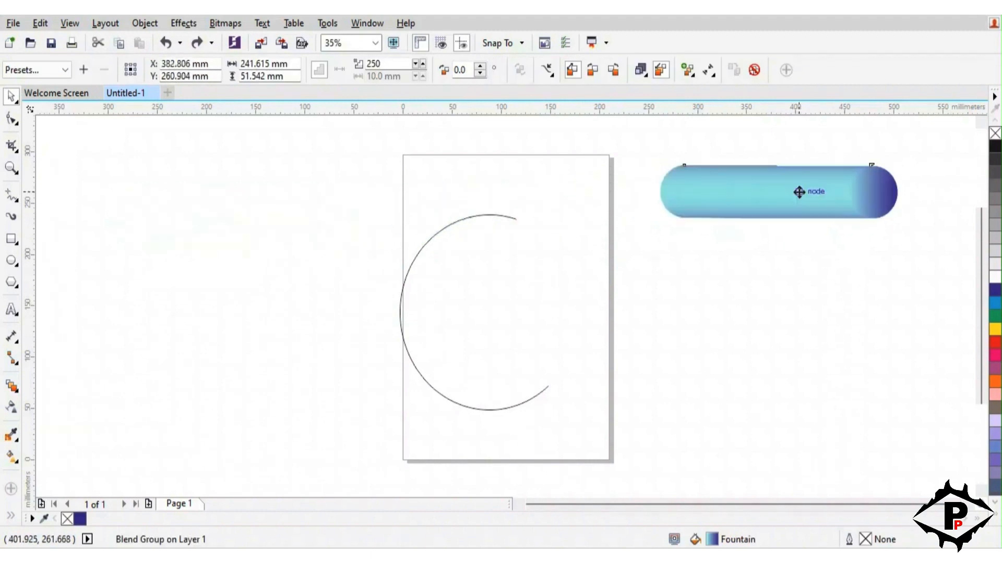
{"action": "left_click", "coordinate": [822, 246]}
Assign the C-shaped arc as the new path for the relocated blend
{"action": "left_click", "coordinate": [767, 212]}
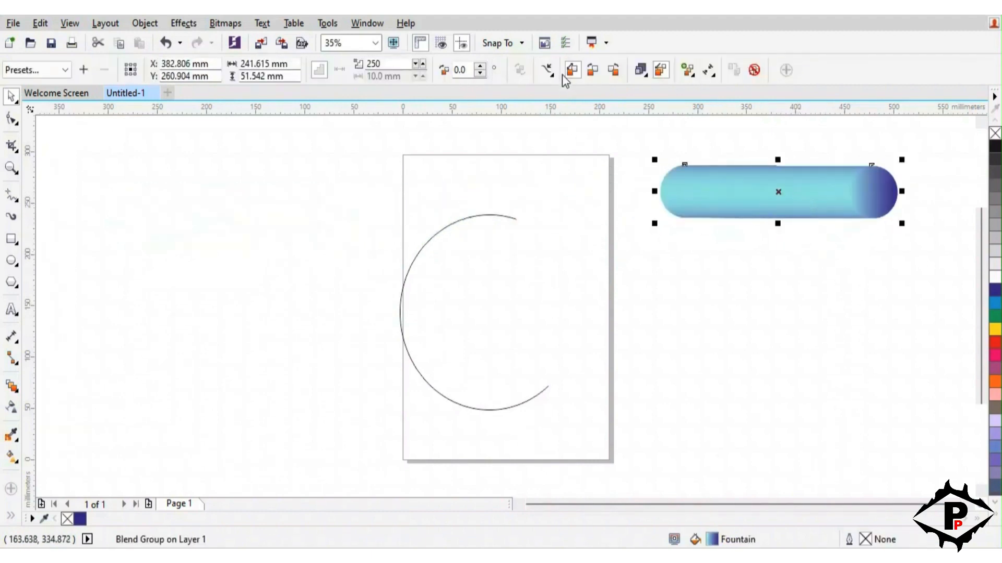
{"action": "left_click", "coordinate": [549, 72]}
{"action": "left_click", "coordinate": [549, 72]}
{"action": "left_click", "coordinate": [579, 85]}
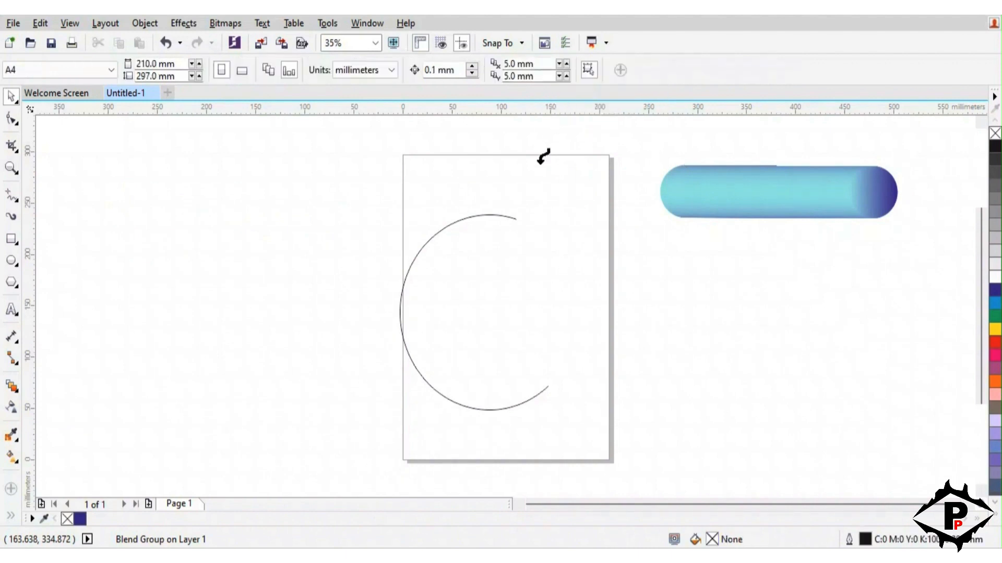
{"action": "left_click", "coordinate": [507, 216]}
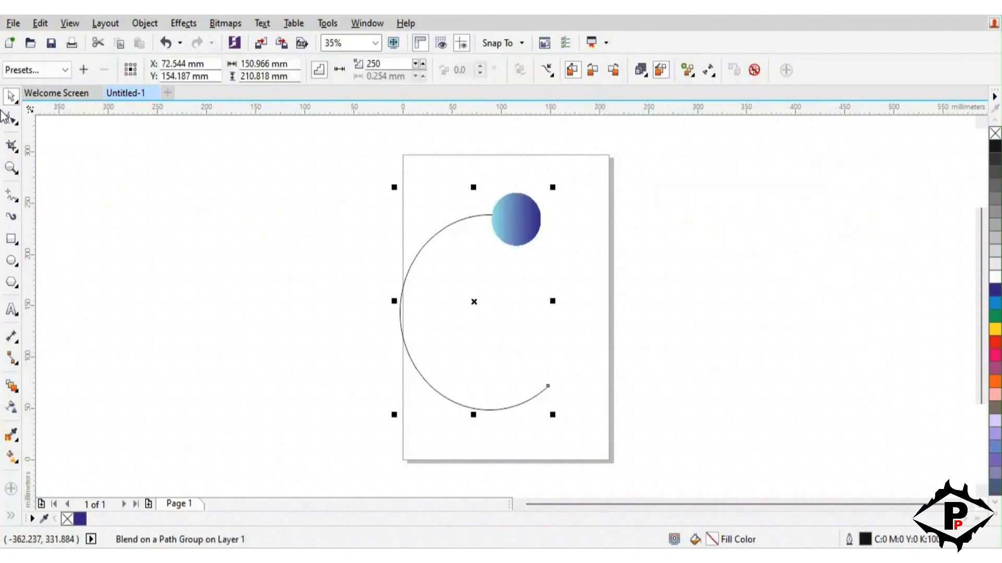
Undo the attachment of the blend to the C-shaped arc
{"action": "left_click", "coordinate": [132, 182]}
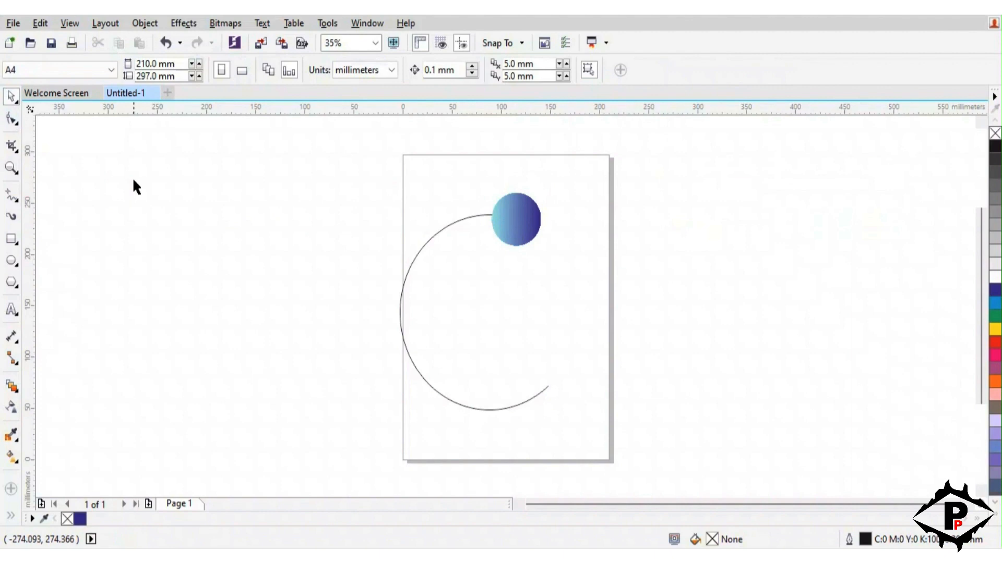
{"action": "left_click", "coordinate": [510, 216]}
{"action": "left_click", "coordinate": [12, 386]}
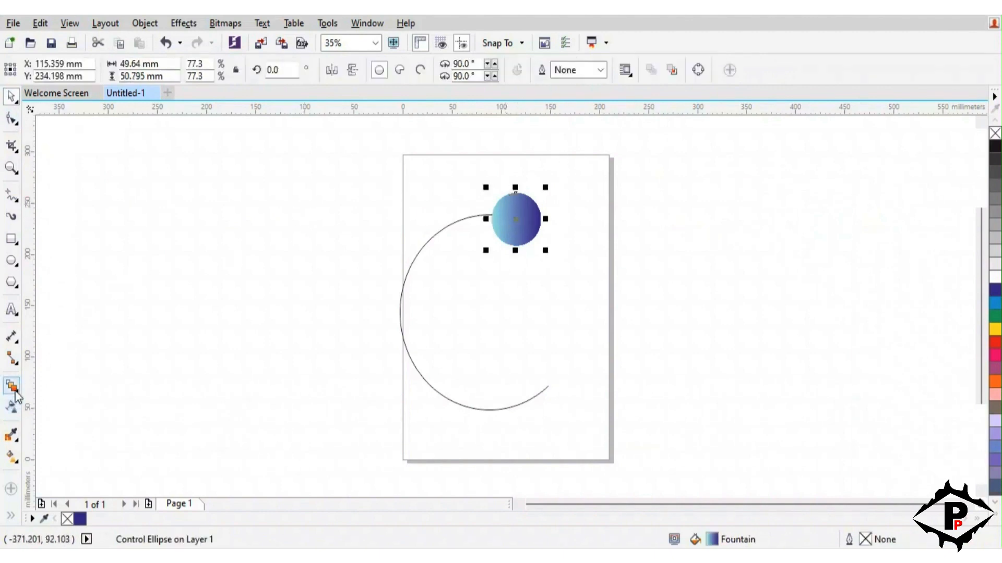
{"action": "left_click", "coordinate": [175, 250]}
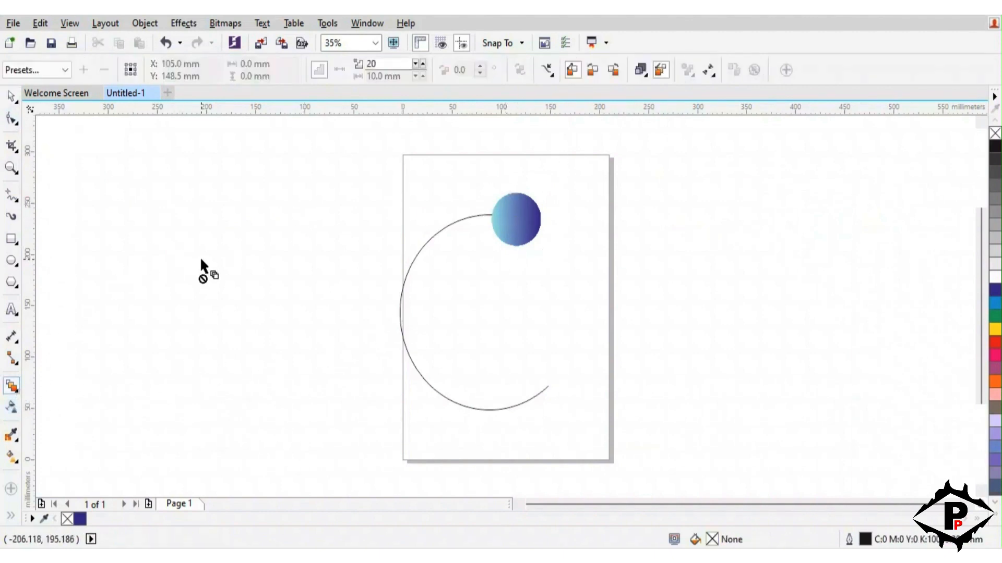
{"action": "key", "text": "ctrl+z"}
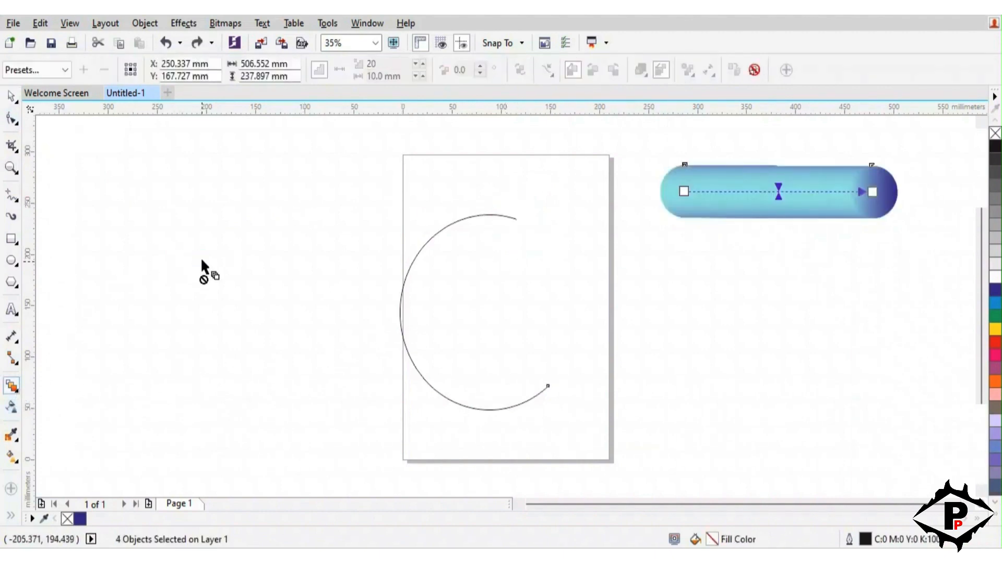
Assign the C-shaped arc as the blend's new path and spread the blend along the full path
{"action": "left_click", "coordinate": [11, 98]}
{"action": "left_click", "coordinate": [732, 193]}
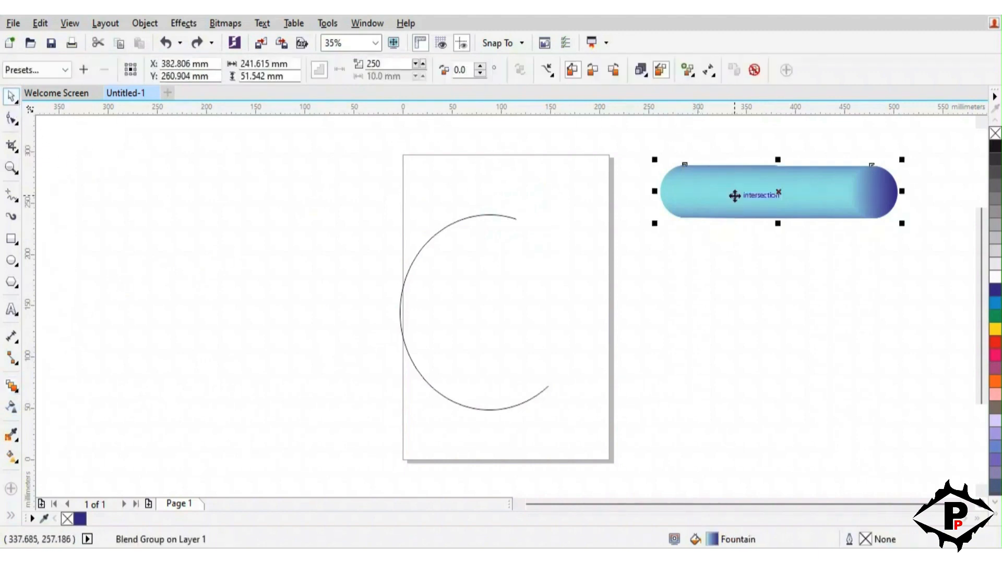
{"action": "left_click", "coordinate": [552, 75]}
{"action": "left_click", "coordinate": [553, 91]}
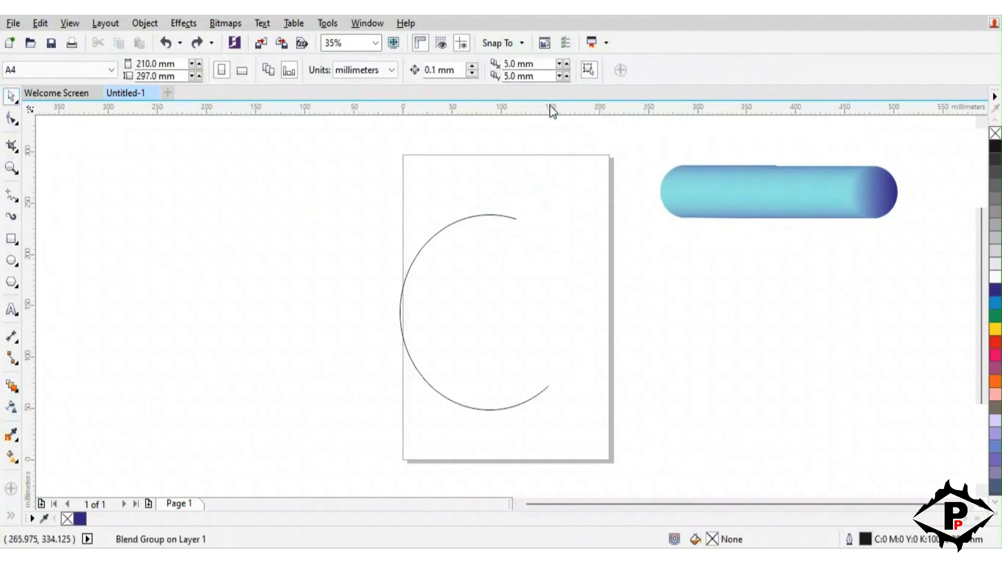
{"action": "left_click", "coordinate": [508, 216]}
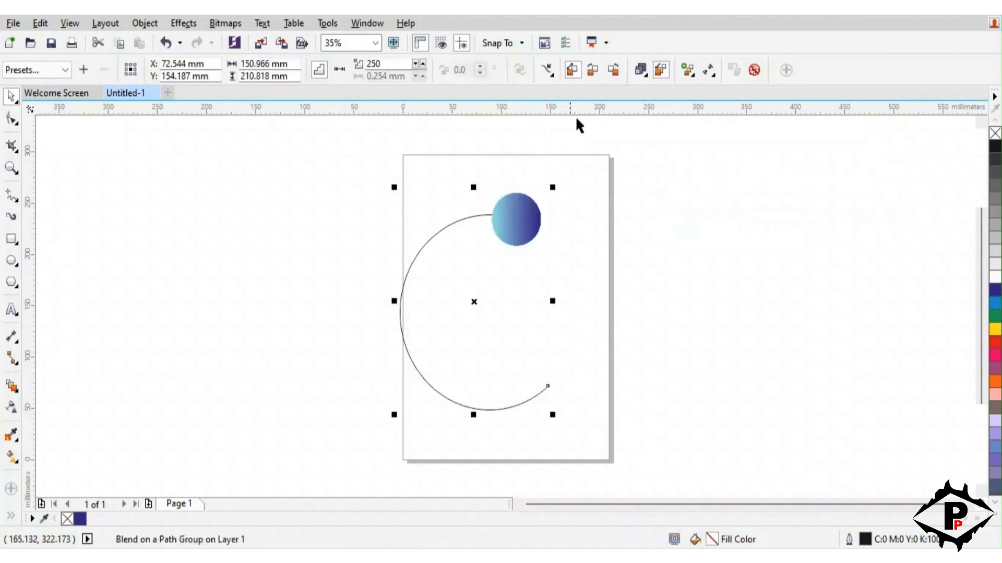
{"action": "left_click", "coordinate": [691, 74]}
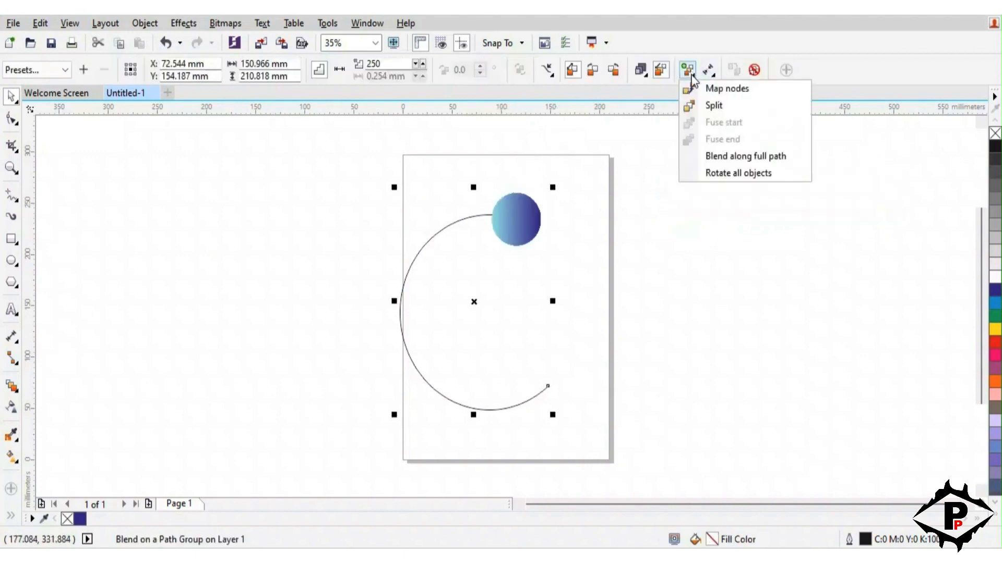
{"action": "left_click", "coordinate": [723, 152]}
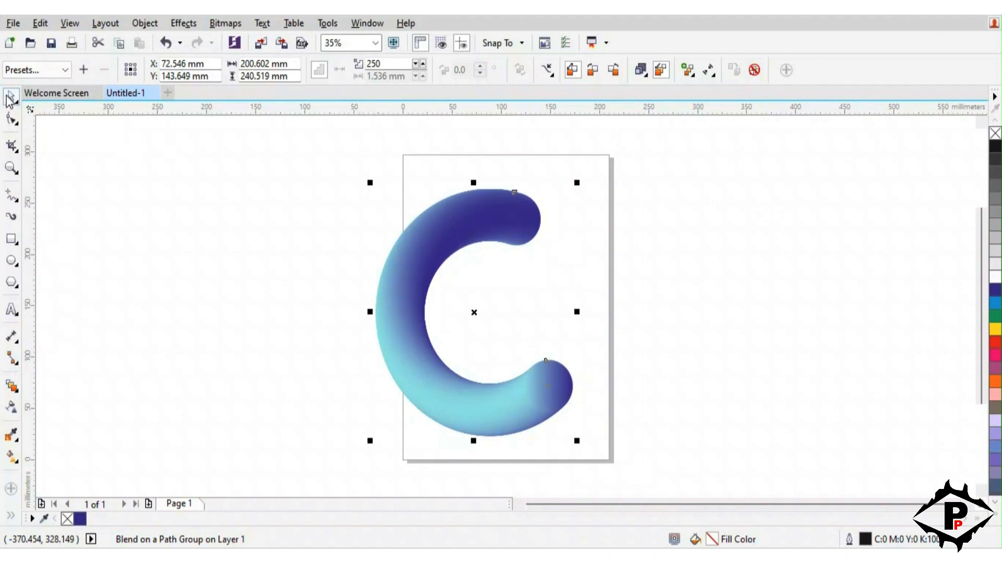
Break the C-shaped blend apart and ungroup all its objects
{"action": "left_click", "coordinate": [146, 25]}
{"action": "left_click", "coordinate": [227, 254]}
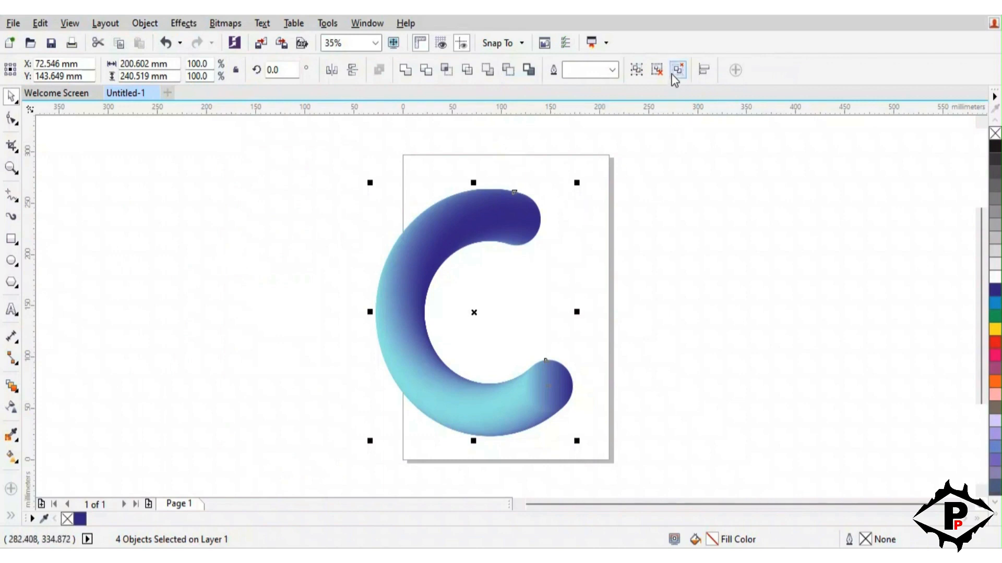
{"action": "left_click", "coordinate": [674, 78]}
{"action": "left_click", "coordinate": [685, 220]}
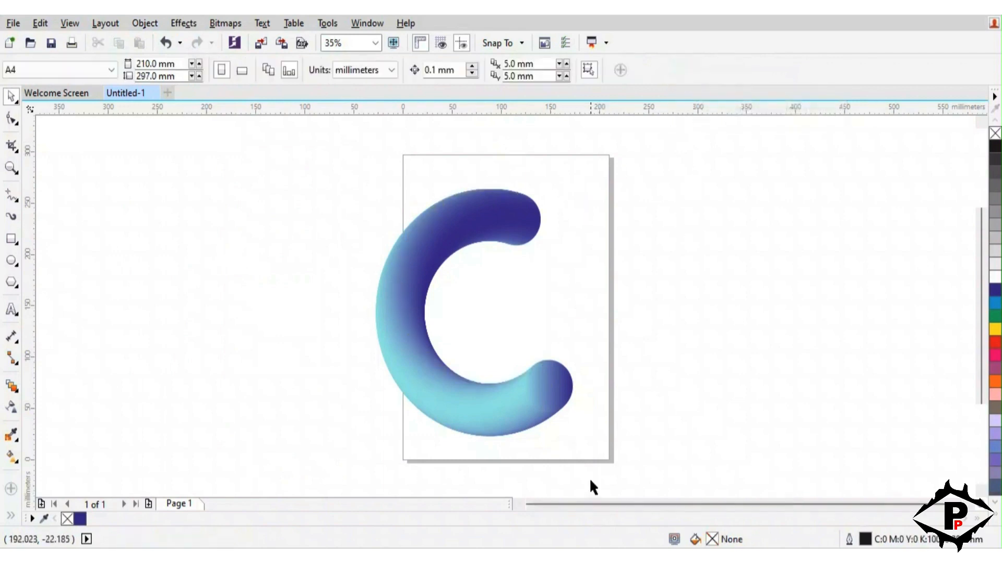
Select all pieces of the C and apply a push and pull distortion with amplitude -40
{"action": "left_click_drag", "start_coordinate": [595, 466], "coordinate": [297, 187]}
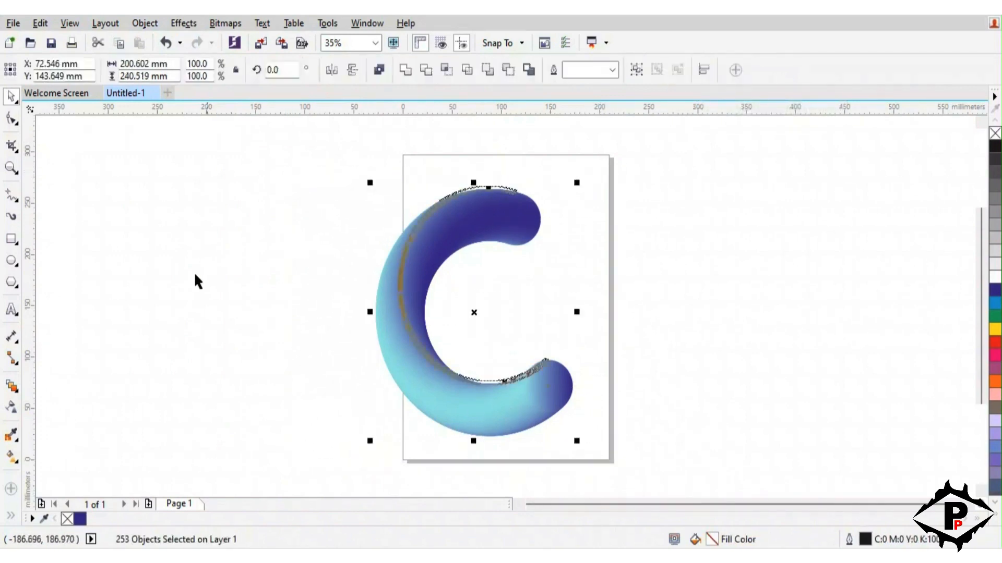
{"action": "left_click", "coordinate": [11, 391]}
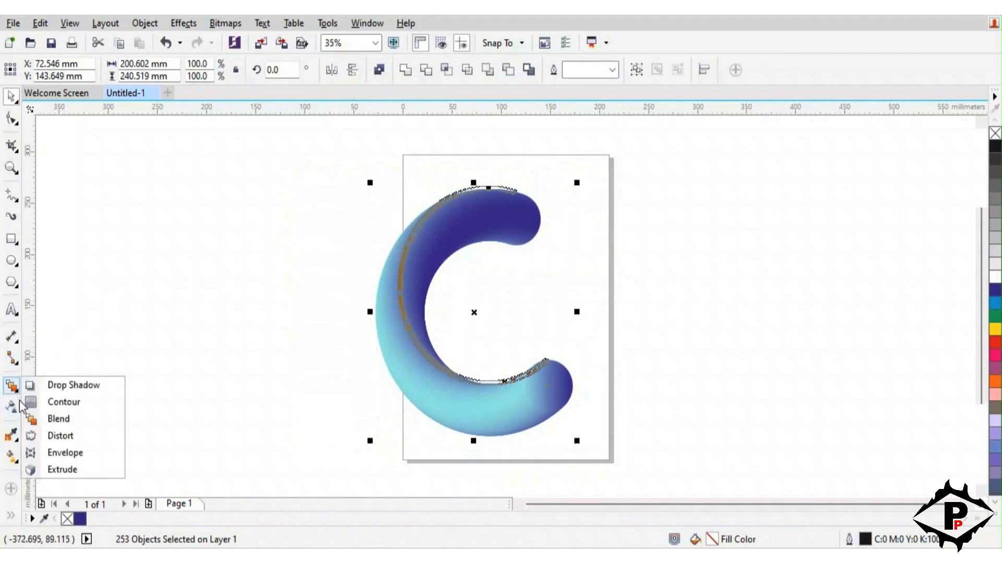
{"action": "left_click", "coordinate": [71, 437]}
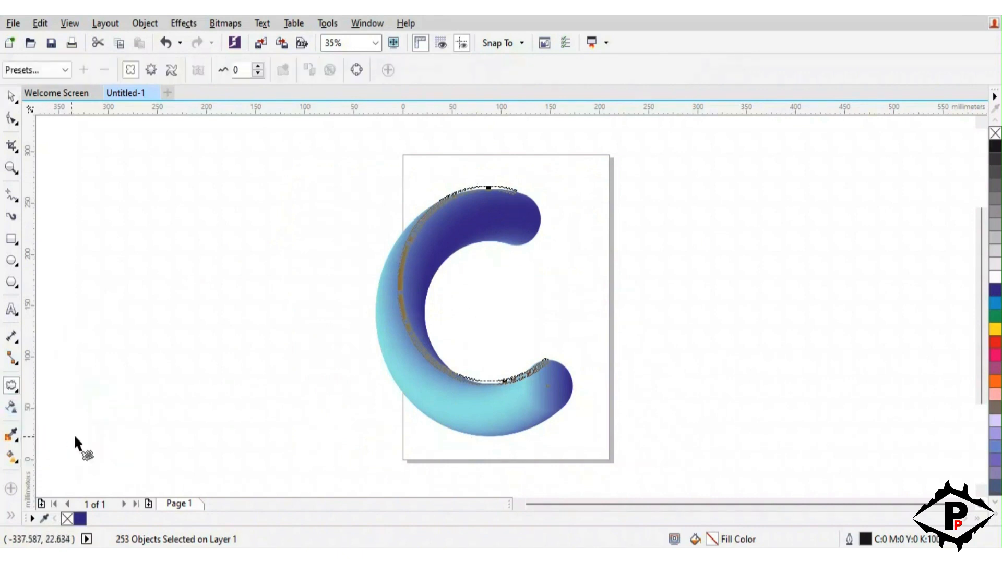
{"action": "left_click", "coordinate": [245, 71]}
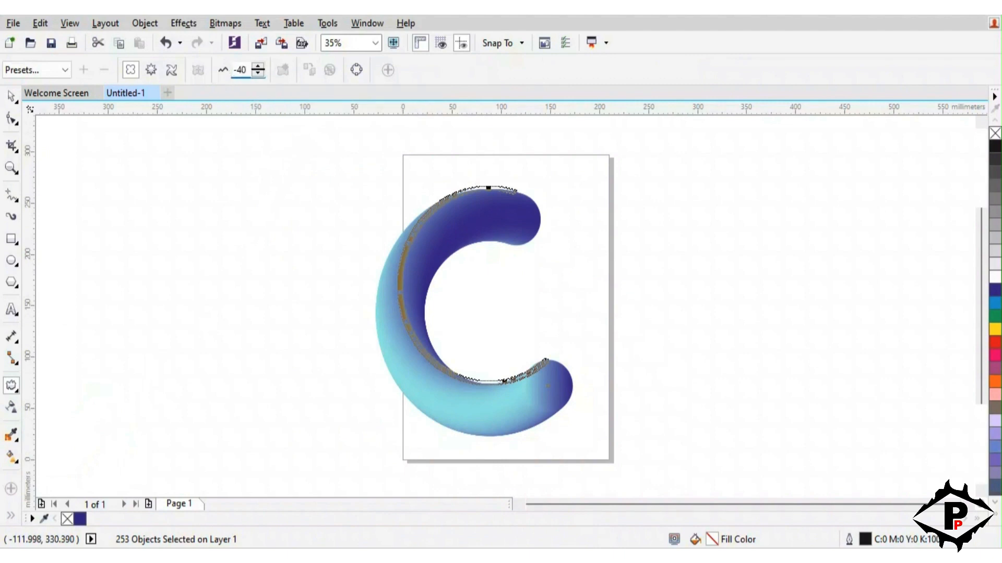
{"action": "key", "text": "Return"}
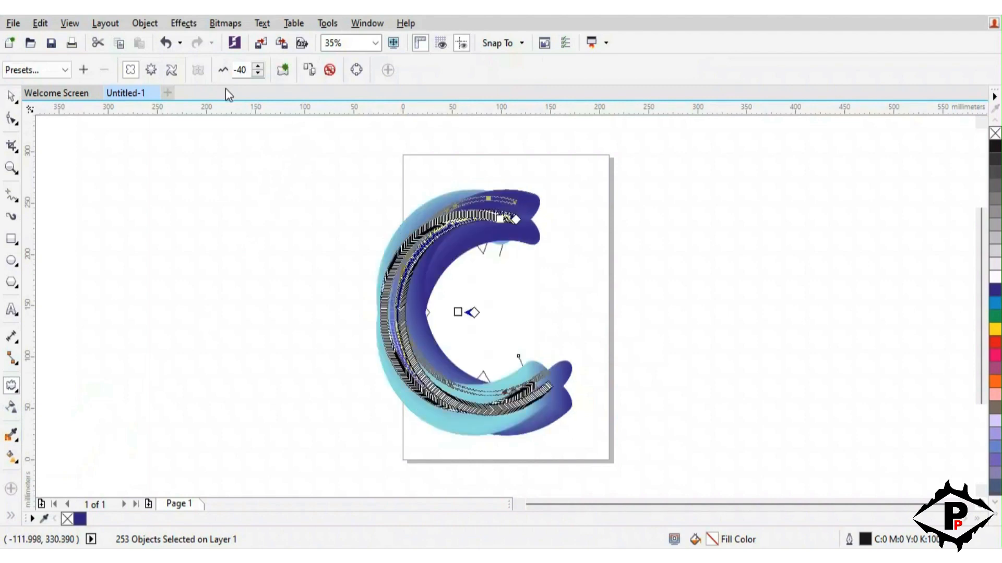
Try moving part of the distorted C out of place, and undo the move
{"action": "left_click", "coordinate": [10, 97]}
{"action": "left_click", "coordinate": [680, 384]}
{"action": "left_click_drag", "start_coordinate": [653, 467], "coordinate": [330, 170]}
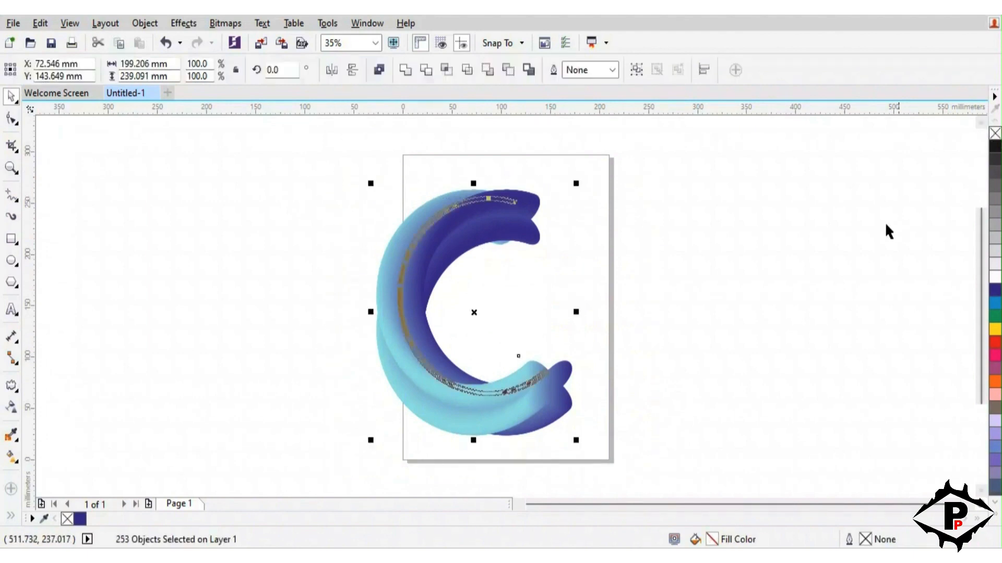
{"action": "left_click", "coordinate": [740, 271]}
{"action": "left_click_drag", "start_coordinate": [469, 237], "coordinate": [349, 246]}
{"action": "key", "text": "ctrl+z"}
Group all pieces of the distorted C and relocate the group to the empty area left of the page
{"action": "left_click_drag", "start_coordinate": [671, 471], "coordinate": [342, 172]}
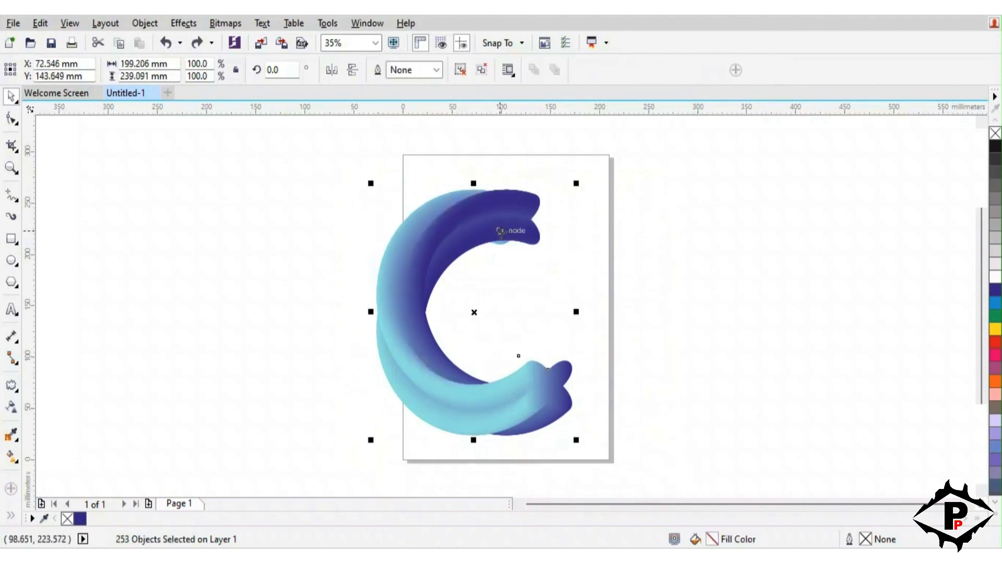
{"action": "key", "text": "ctrl+g"}
{"action": "left_click", "coordinate": [652, 293]}
{"action": "left_click", "coordinate": [406, 349]}
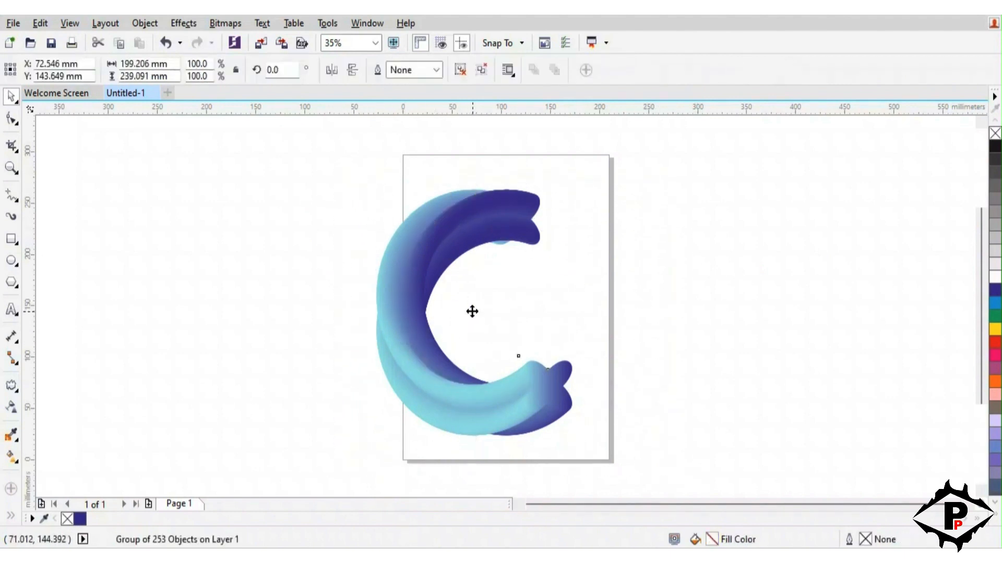
{"action": "left_click_drag", "start_coordinate": [472, 310], "coordinate": [284, 295]}
{"action": "left_click", "coordinate": [447, 322]}
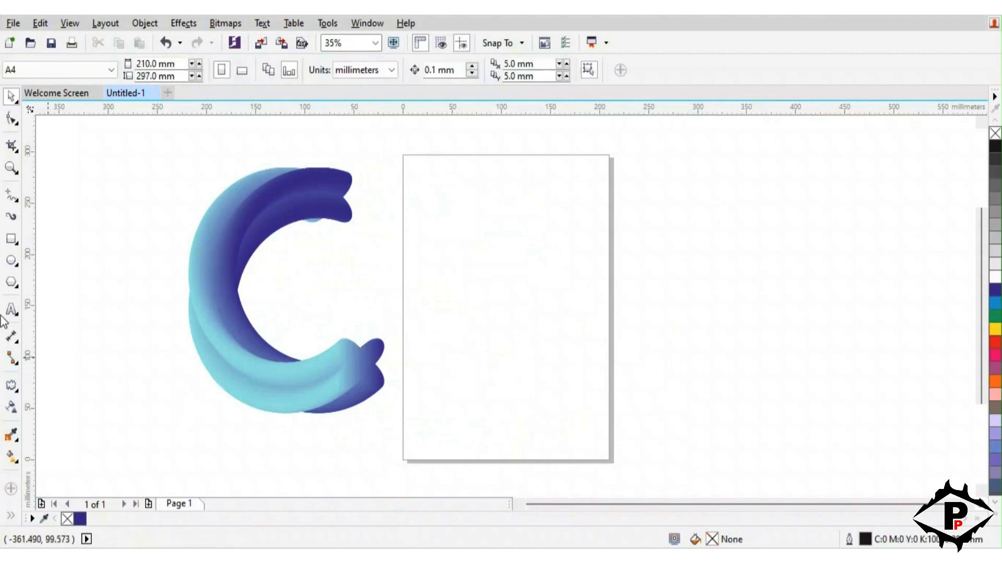
Draw a rectangle about 341 x 198 mm overlapping the page's right edge and fill it with black
{"action": "left_click", "coordinate": [12, 239]}
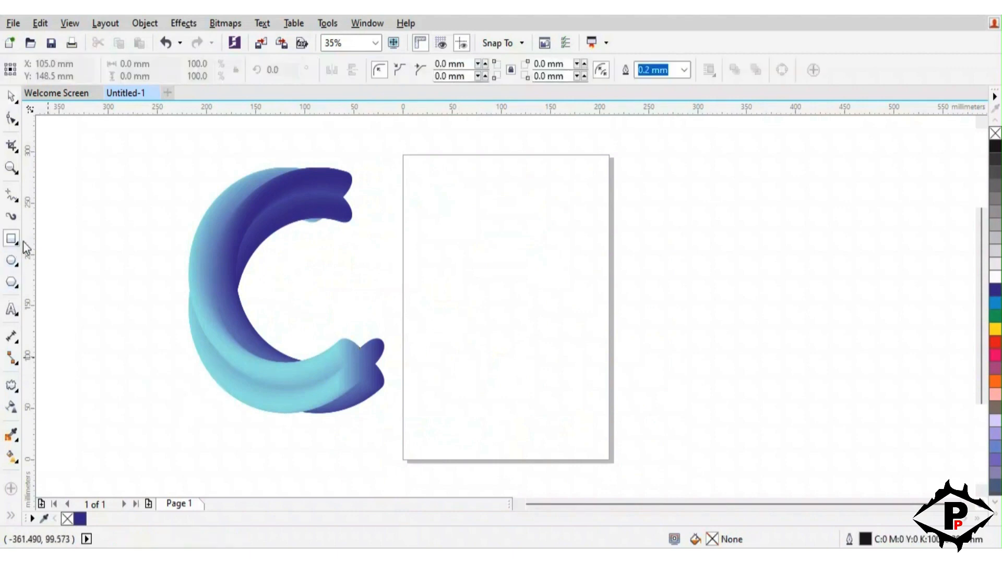
{"action": "left_click", "coordinate": [11, 98]}
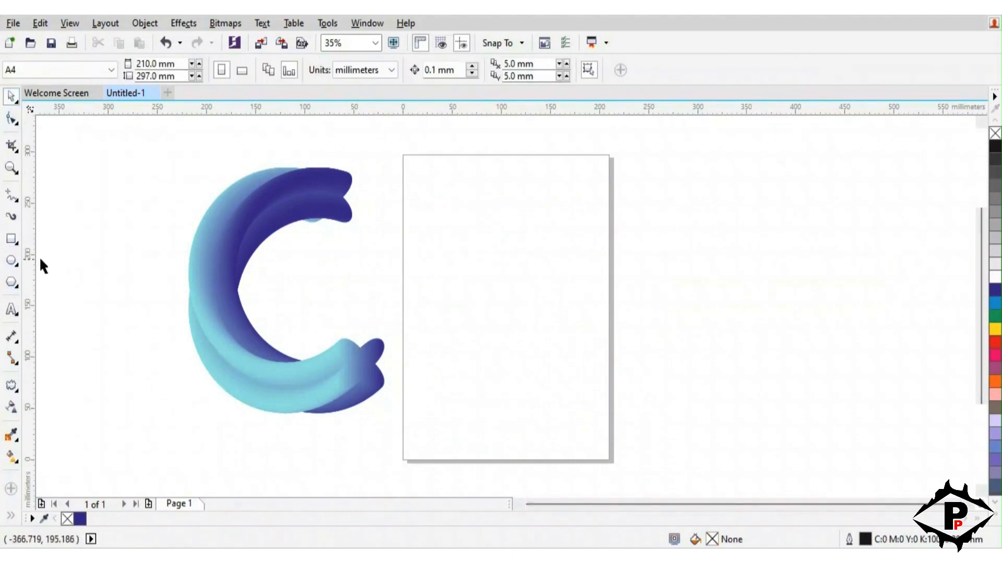
{"action": "left_click", "coordinate": [11, 240]}
{"action": "left_click_drag", "start_coordinate": [475, 208], "coordinate": [809, 413]}
{"action": "left_click", "coordinate": [995, 147]}
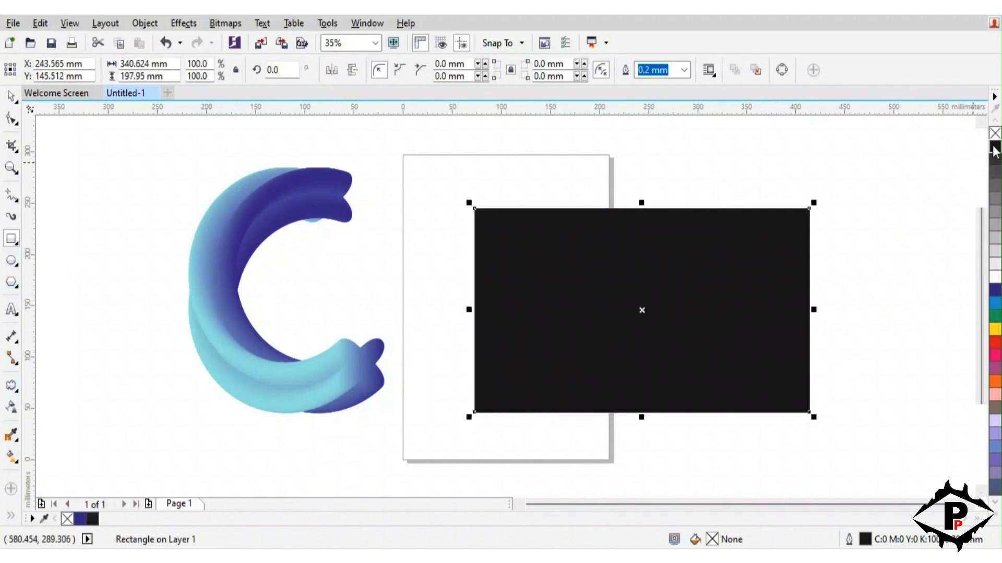
Centre the black rectangle on the page
{"action": "left_click", "coordinate": [13, 96]}
{"action": "double_click", "coordinate": [245, 231]}
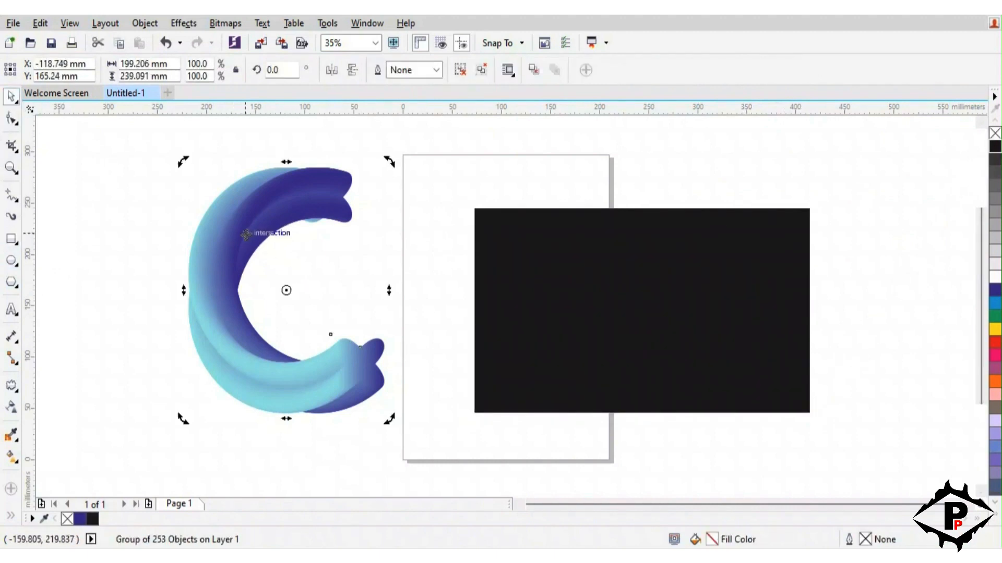
{"action": "left_click", "coordinate": [346, 293]}
{"action": "left_click", "coordinate": [533, 299]}
{"action": "left_click_drag", "start_coordinate": [730, 407], "coordinate": [603, 381]}
Bring the grouped C in front of the black rectangle
{"action": "left_click", "coordinate": [248, 343]}
{"action": "right_click", "coordinate": [247, 343]}
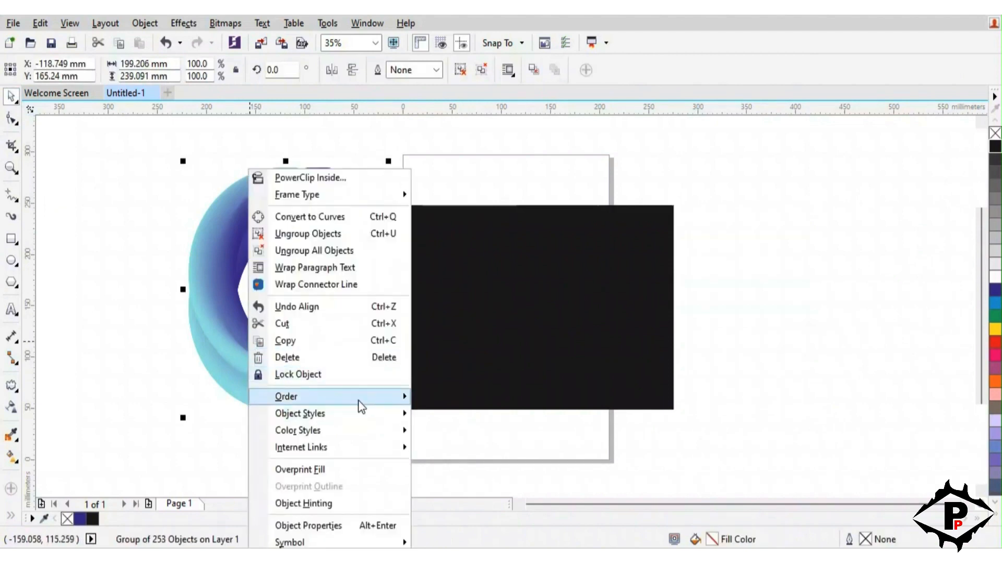
{"action": "mouse_move", "coordinate": [358, 397]}
{"action": "left_click", "coordinate": [500, 393]}
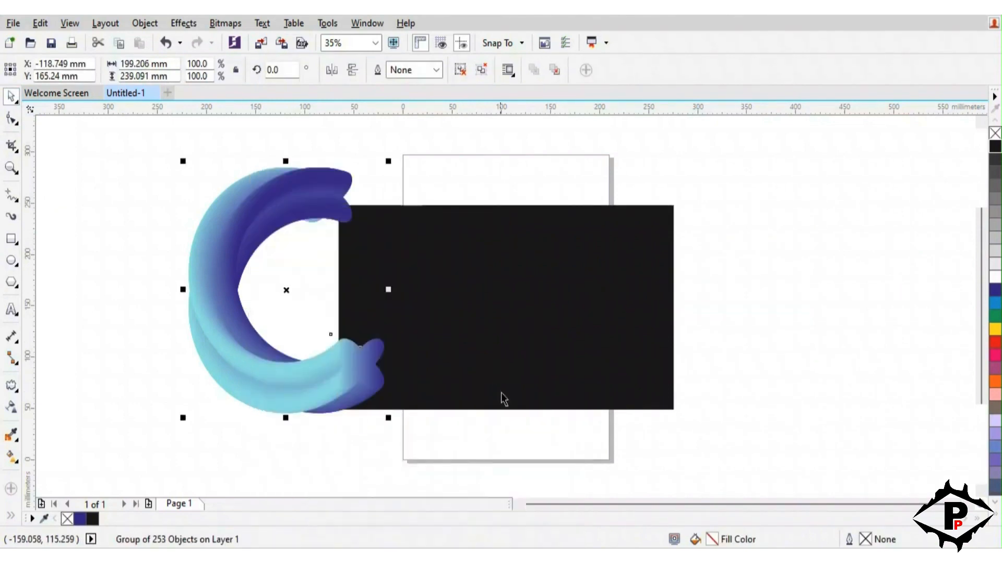
Place the C group in the middle of the black rectangle and scale it down to 53%, about 106 x 127 mm
{"action": "left_click", "coordinate": [486, 361]}
{"action": "left_click", "coordinate": [275, 322]}
{"action": "left_click_drag", "start_coordinate": [288, 295], "coordinate": [507, 346]}
{"action": "left_click_drag", "start_coordinate": [612, 457], "coordinate": [568, 395]}
{"action": "left_click", "coordinate": [816, 381]}
{"action": "left_click", "coordinate": [498, 372]}
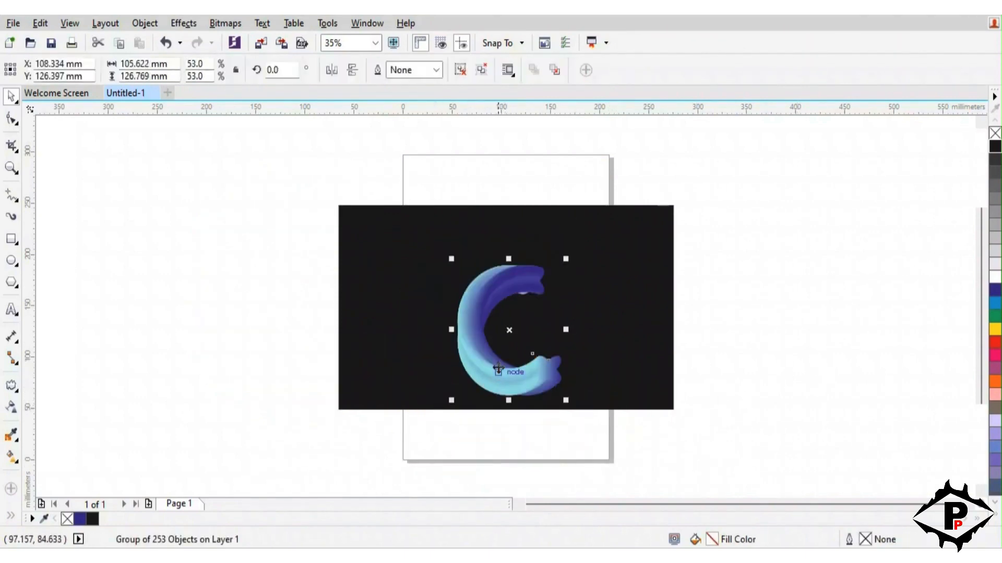
{"action": "left_click_drag", "start_coordinate": [509, 331], "coordinate": [502, 303]}
{"action": "left_click", "coordinate": [714, 339]}
Shrink the black rectangle around its centre to about 258 x 150 mm
{"action": "left_click", "coordinate": [583, 358]}
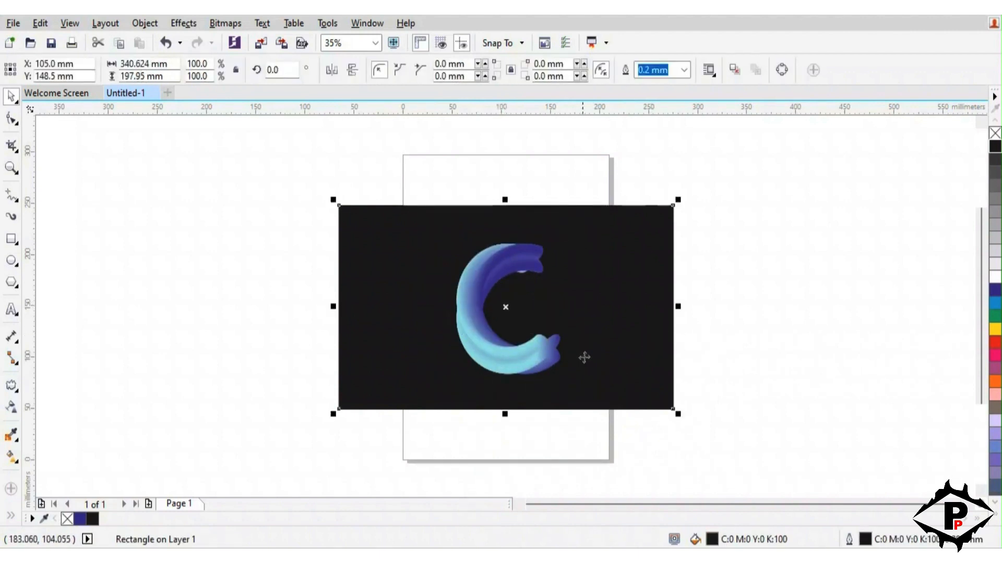
{"action": "left_click_drag", "start_coordinate": [676, 414], "coordinate": [633, 386]}
{"action": "left_click", "coordinate": [716, 375]}
{"action": "left_click", "coordinate": [584, 348]}
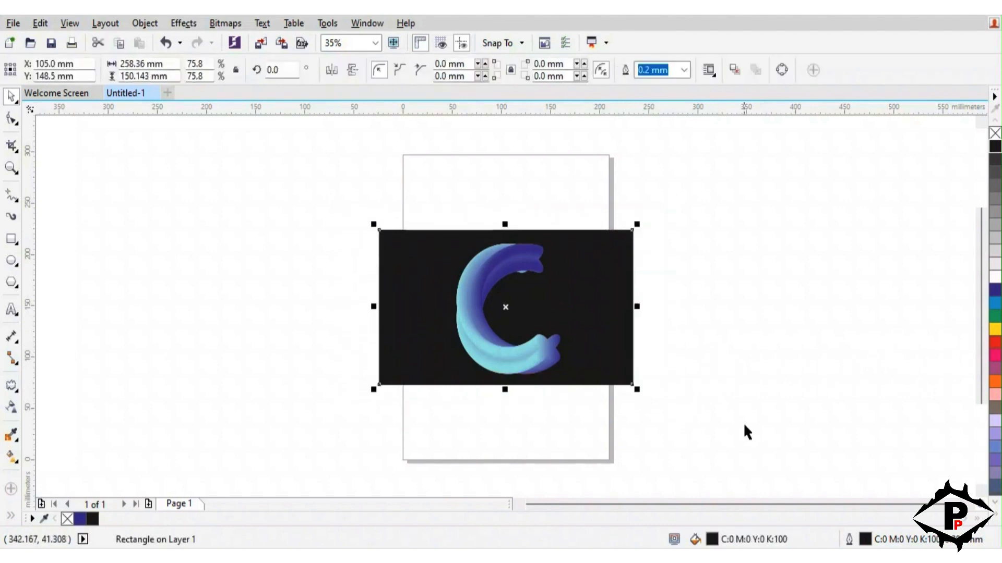
{"action": "left_click", "coordinate": [743, 423]}
Group the C with the black rectangle and enlarge the group proportionally
{"action": "left_click_drag", "start_coordinate": [720, 435], "coordinate": [238, 207]}
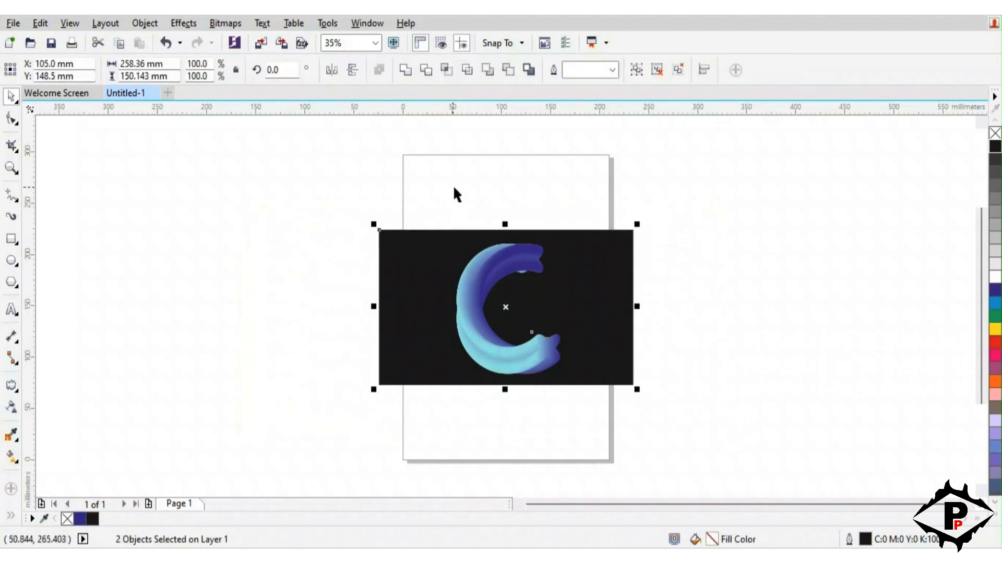
{"action": "right_click", "coordinate": [507, 317]}
{"action": "left_click", "coordinate": [544, 287]}
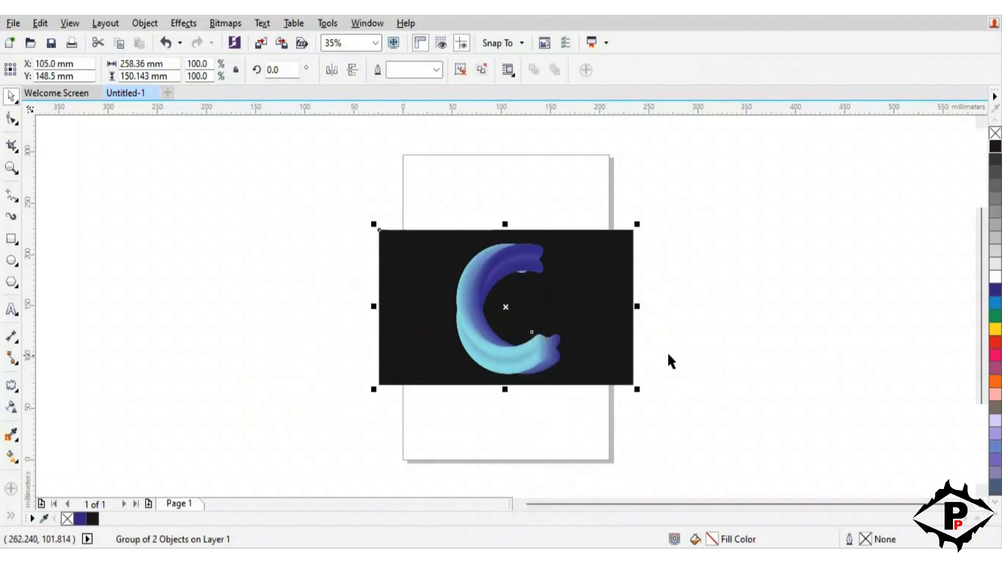
{"action": "left_click_drag", "start_coordinate": [637, 390], "coordinate": [746, 459]}
{"action": "left_click", "coordinate": [816, 375]}
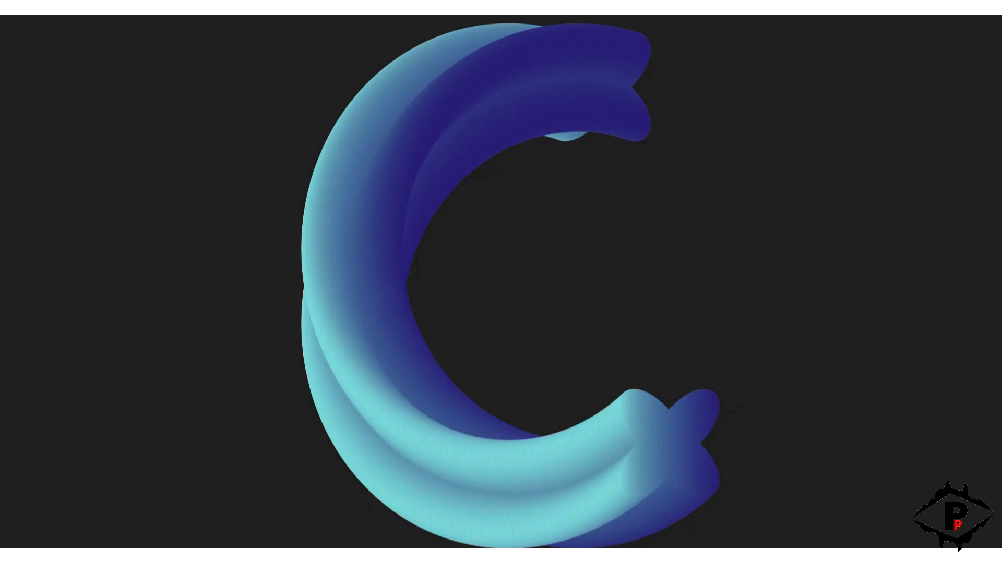